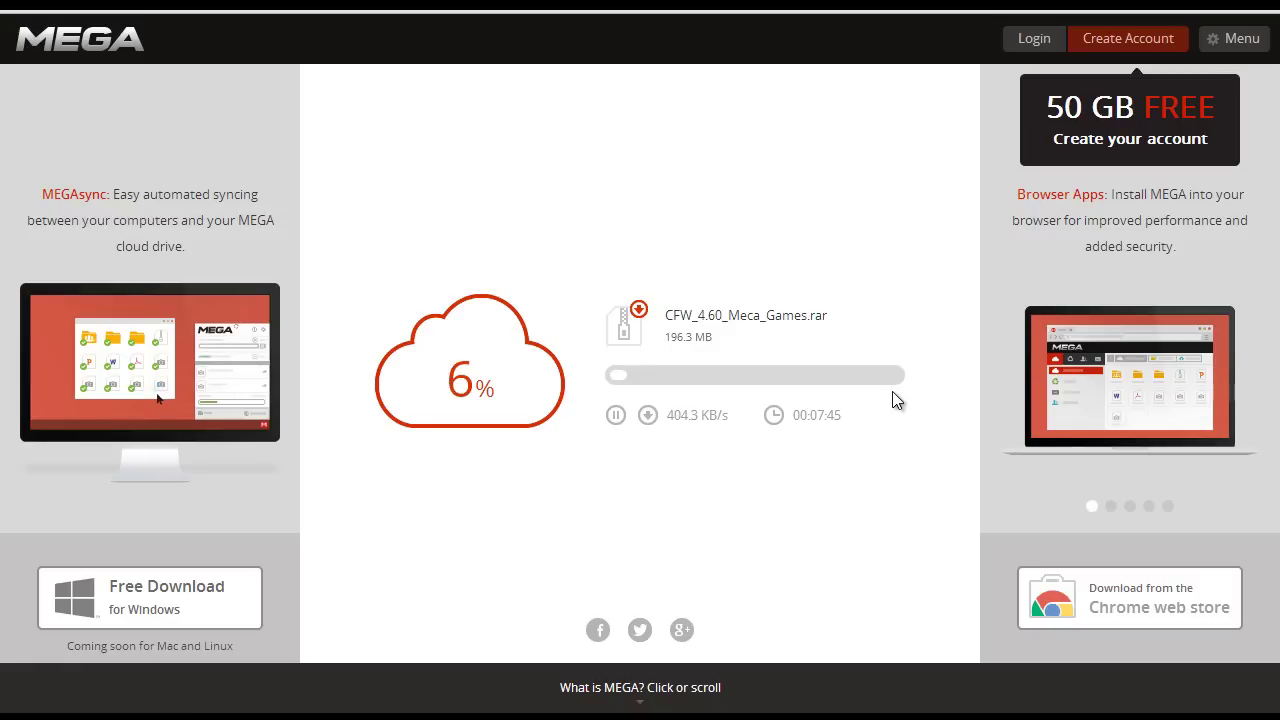
Pause the CFW_4.60_Meca_Games.rar download on MEGA and leave its page, aborting the transfer
left_click(620, 414)
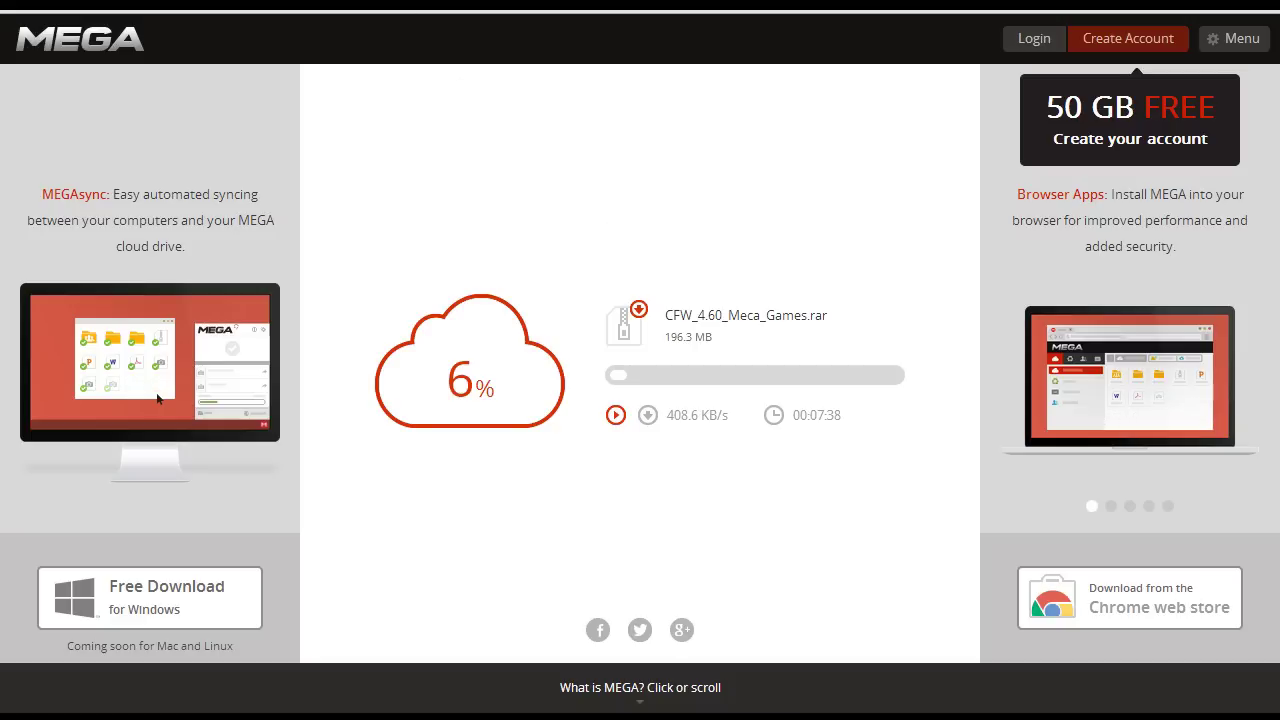
left_click(555, 165)
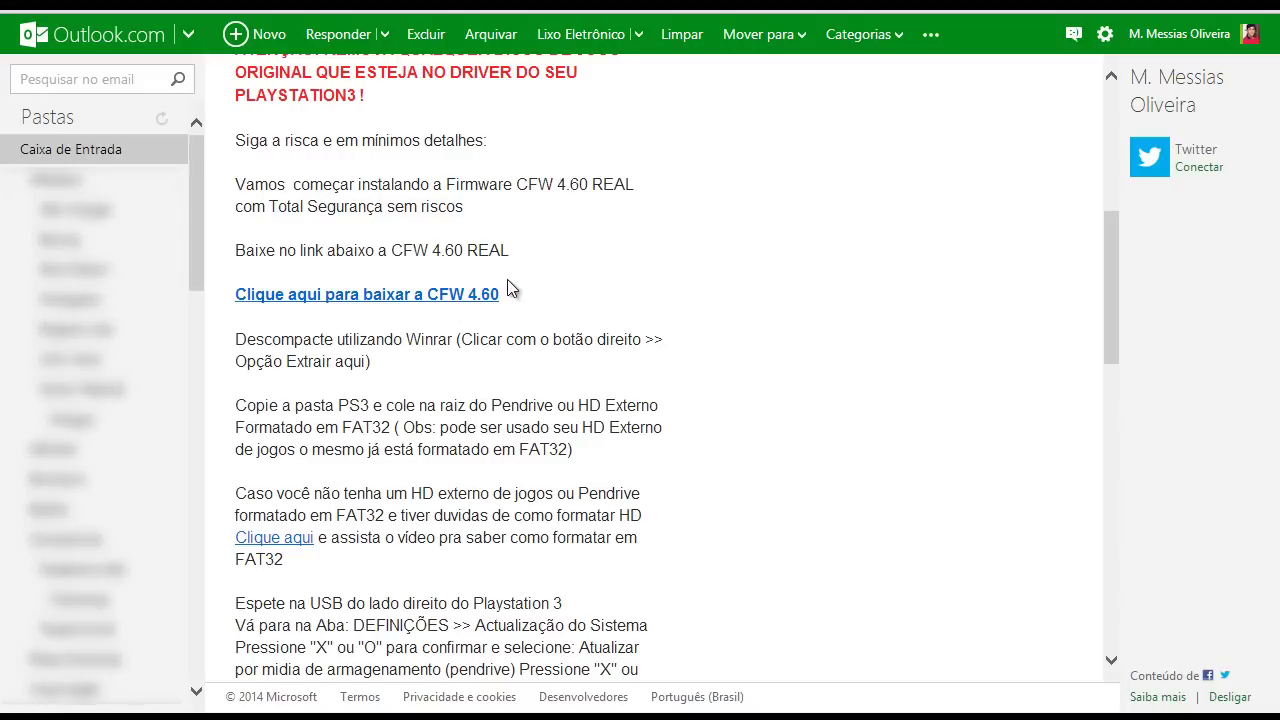
Open the Multiman 4.60 download link in the Outlook message and start downloading MultiMan_04.60.00_Meca_Games.rar from MEGA to the computer
scroll(540, 284, "down", 5)
scroll(533, 285, "down", 3)
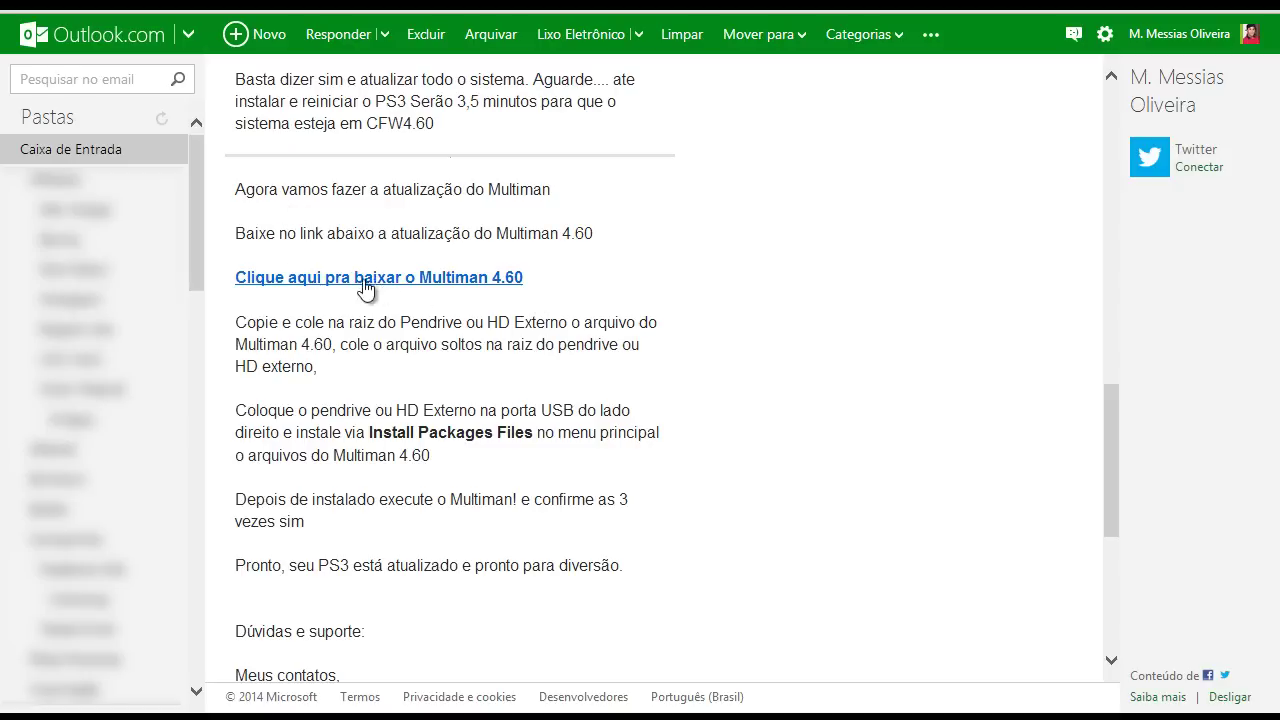
left_click(488, 280)
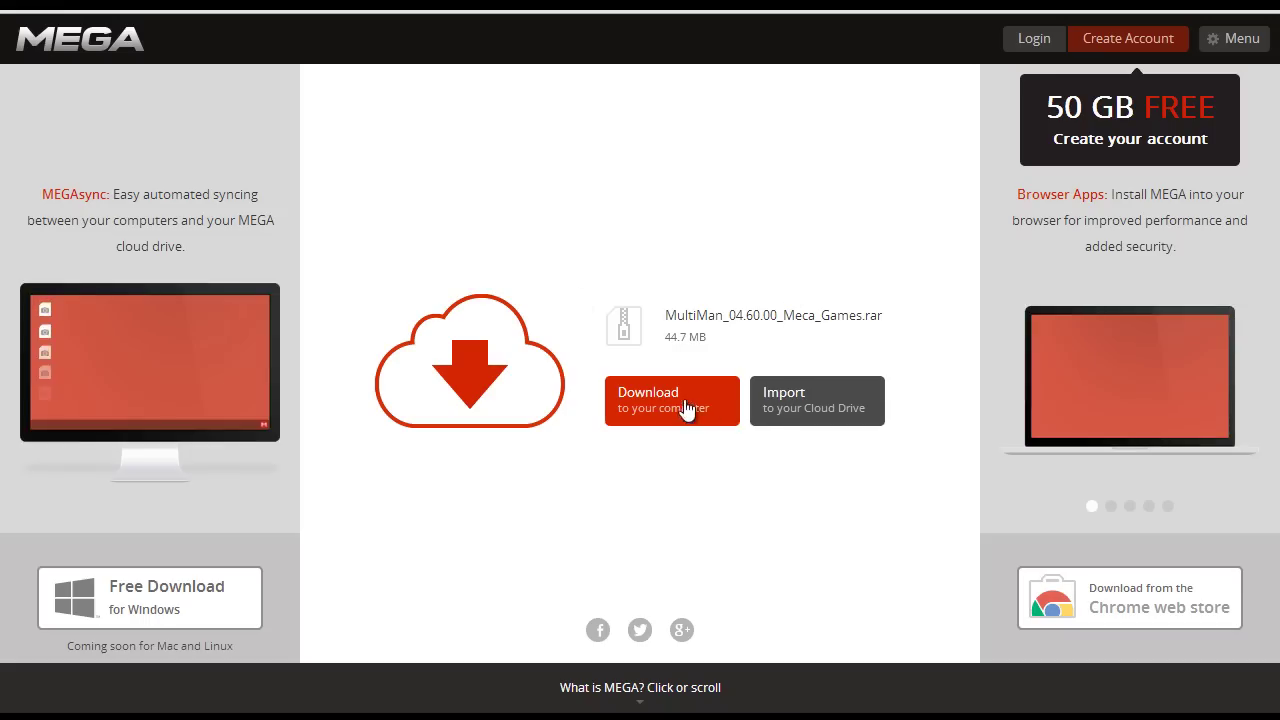
left_click(648, 406)
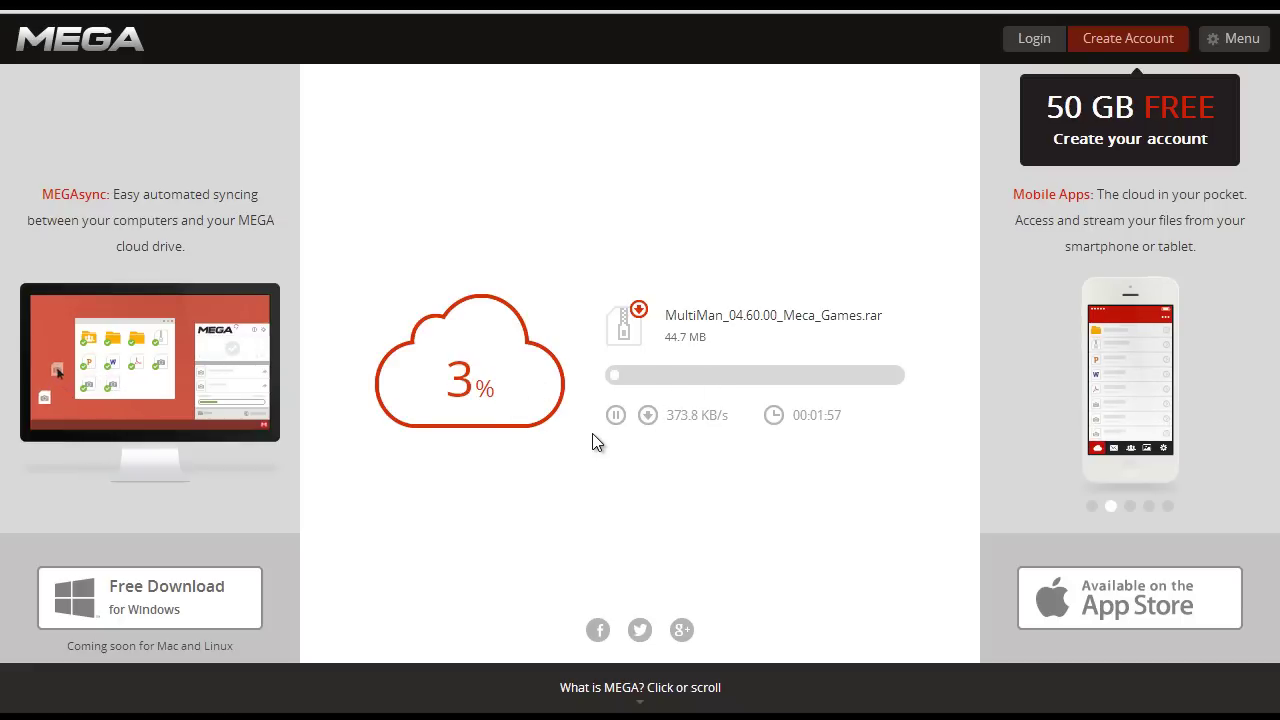
Pause the MultiMan_04.60.00_Meca_Games.rar download and leave the MEGA page, aborting the transfer
left_click(616, 415)
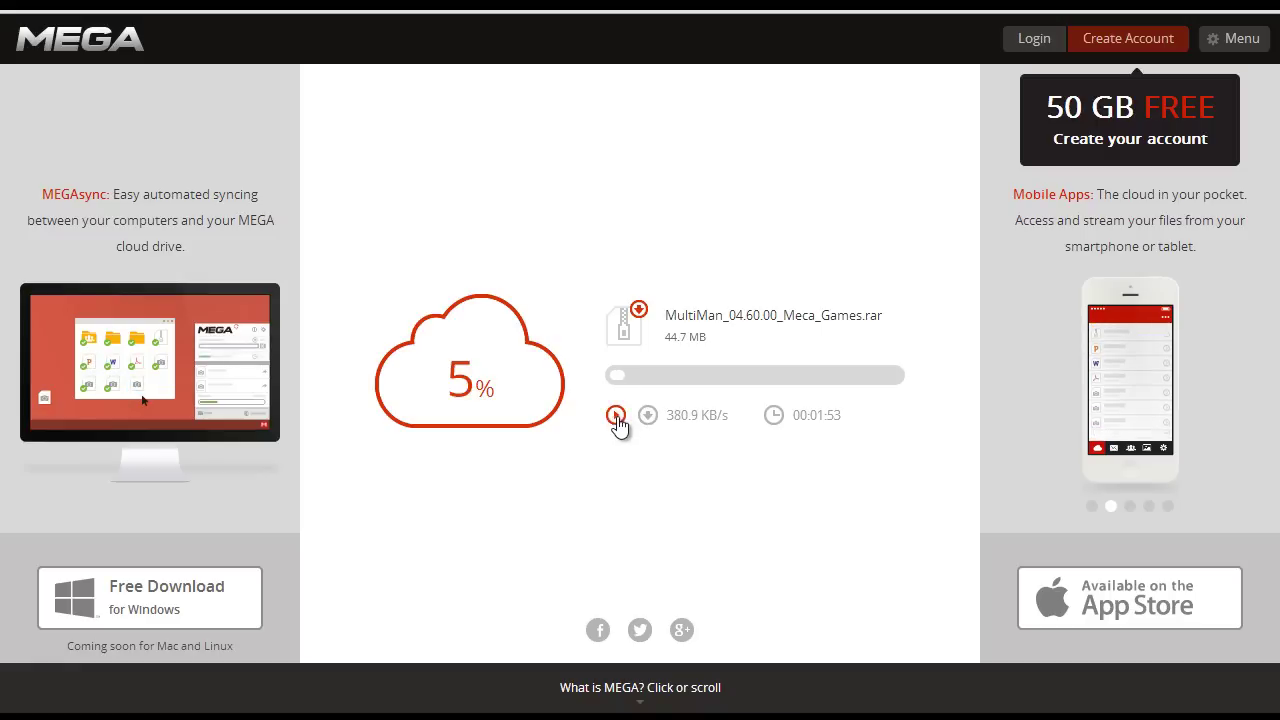
key("F5")
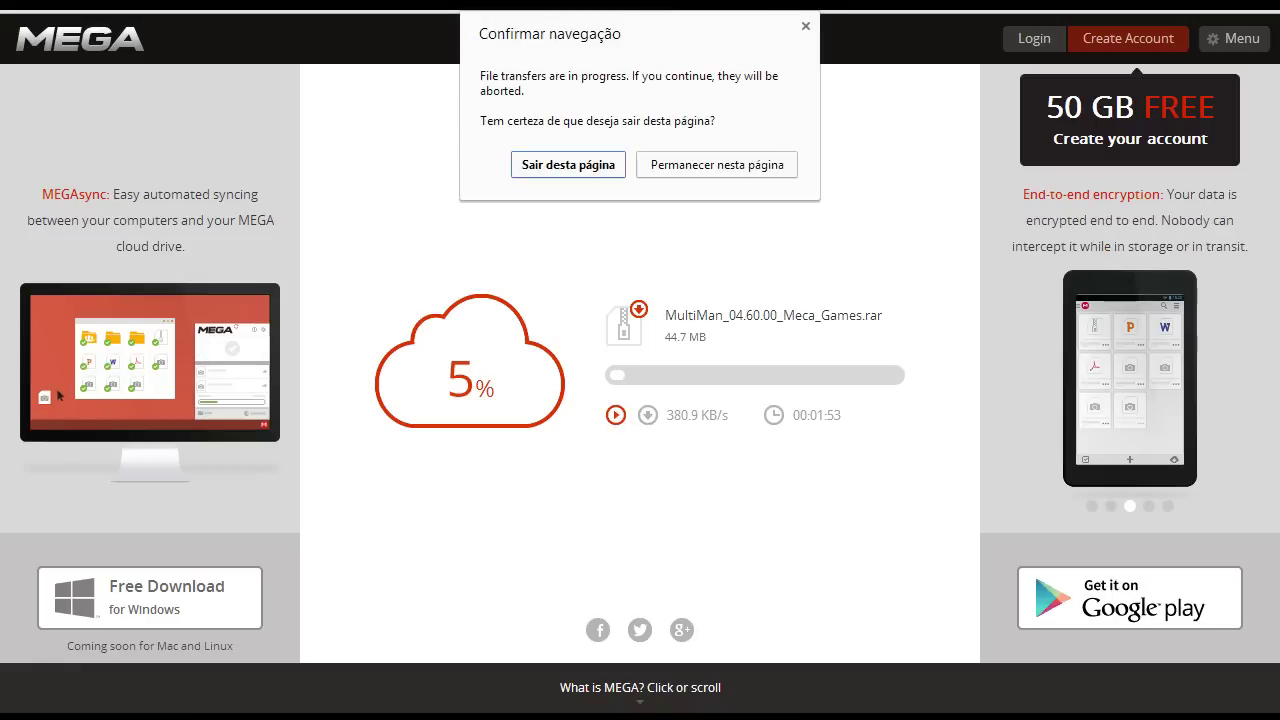
left_click(566, 160)
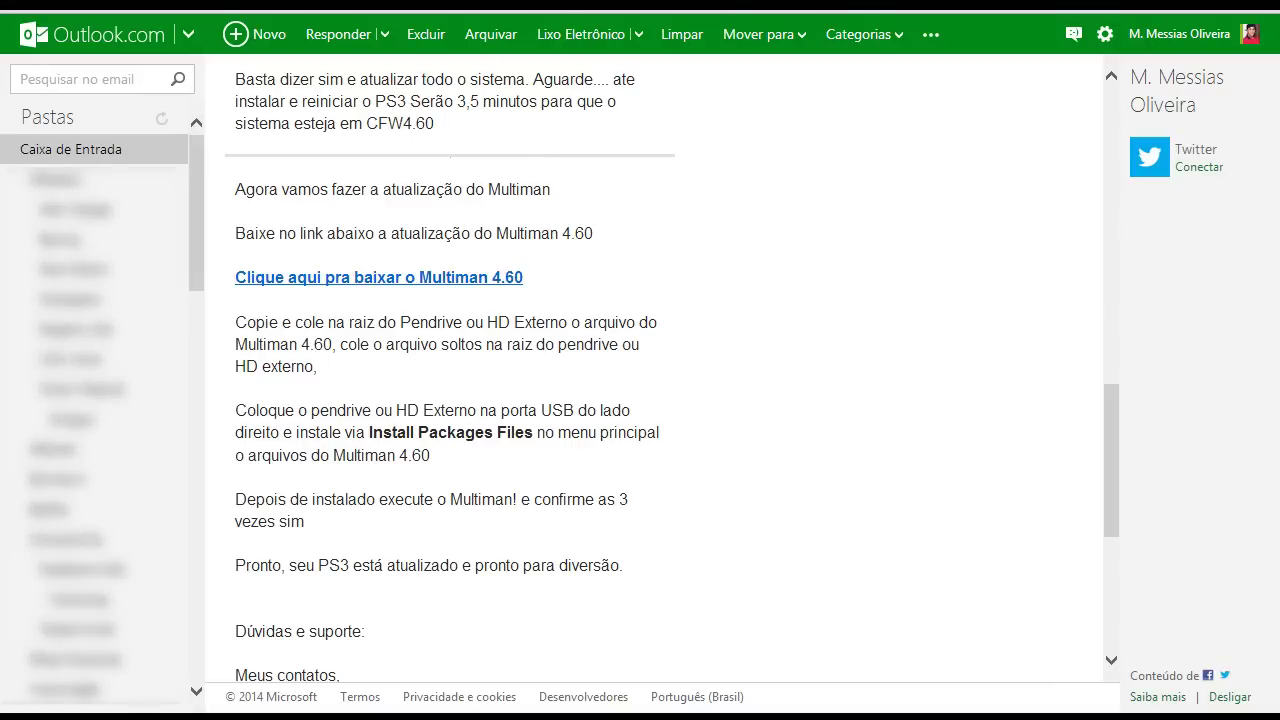
Switch to the desktop, open the Atualização 4.60 folder and look over the CFW and MultiMan archives in it
key("super+d")
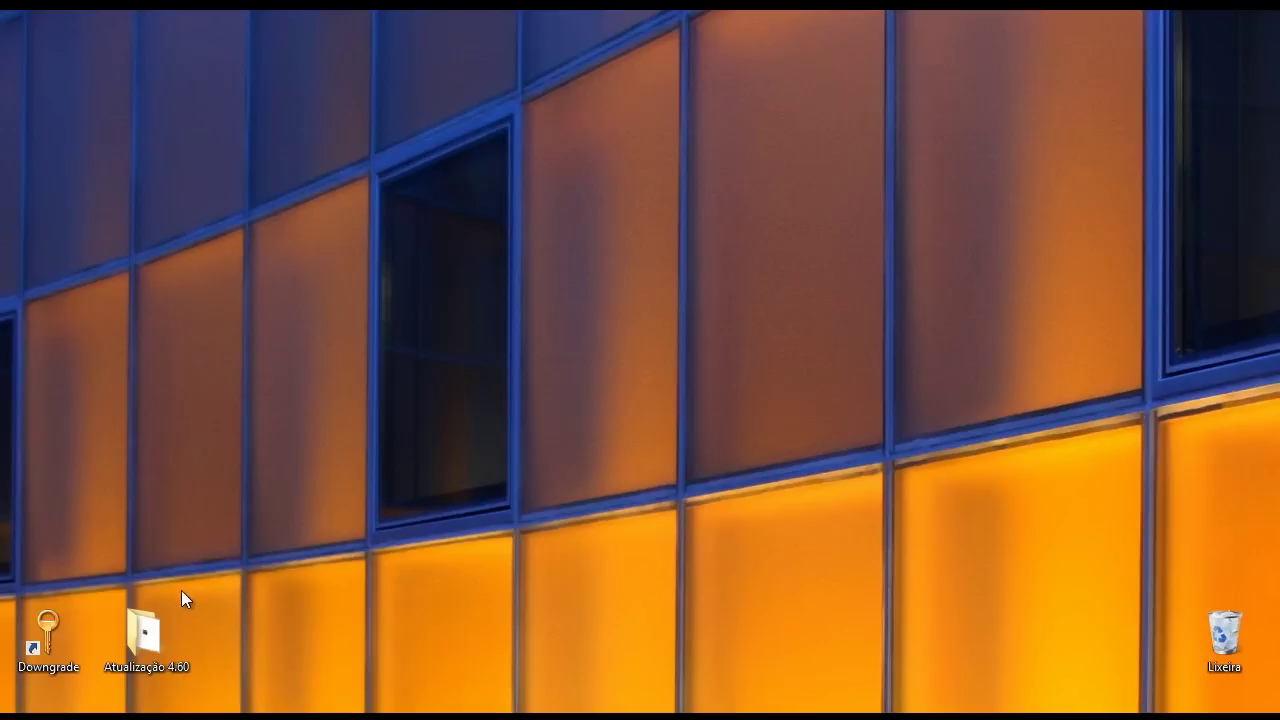
double_click(150, 632)
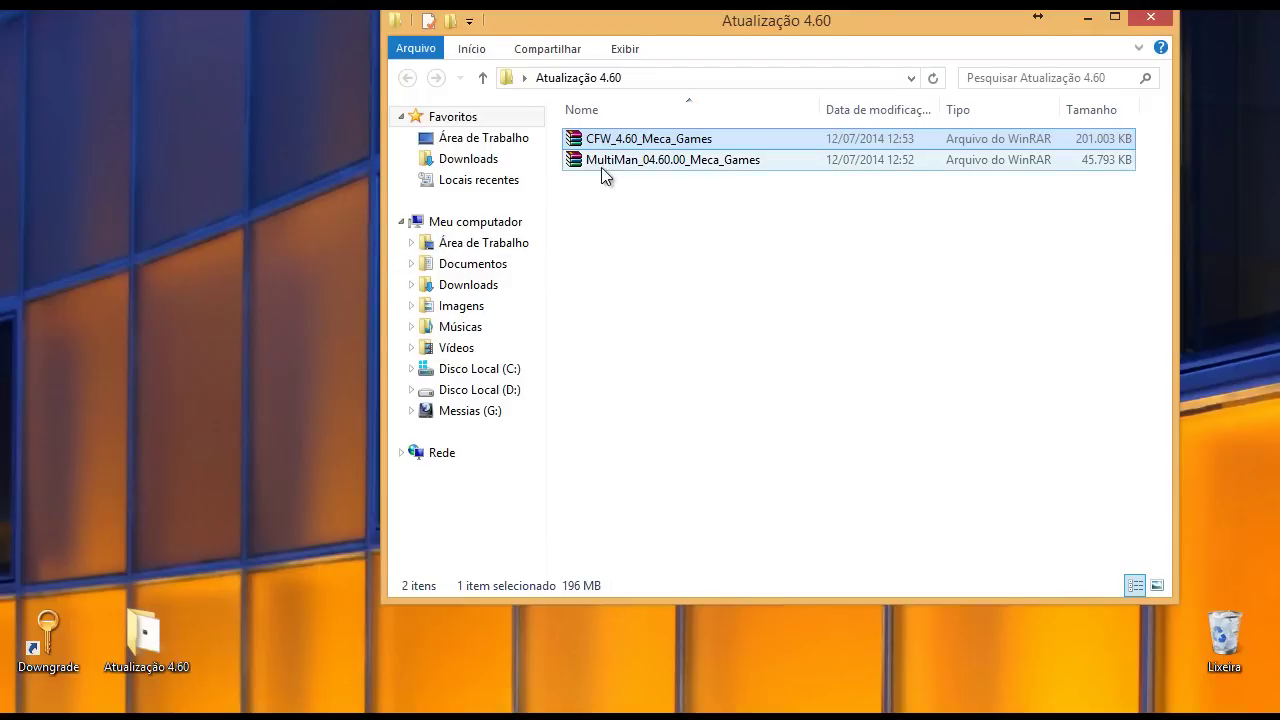
left_click(607, 163)
left_click(640, 140)
left_click(662, 161)
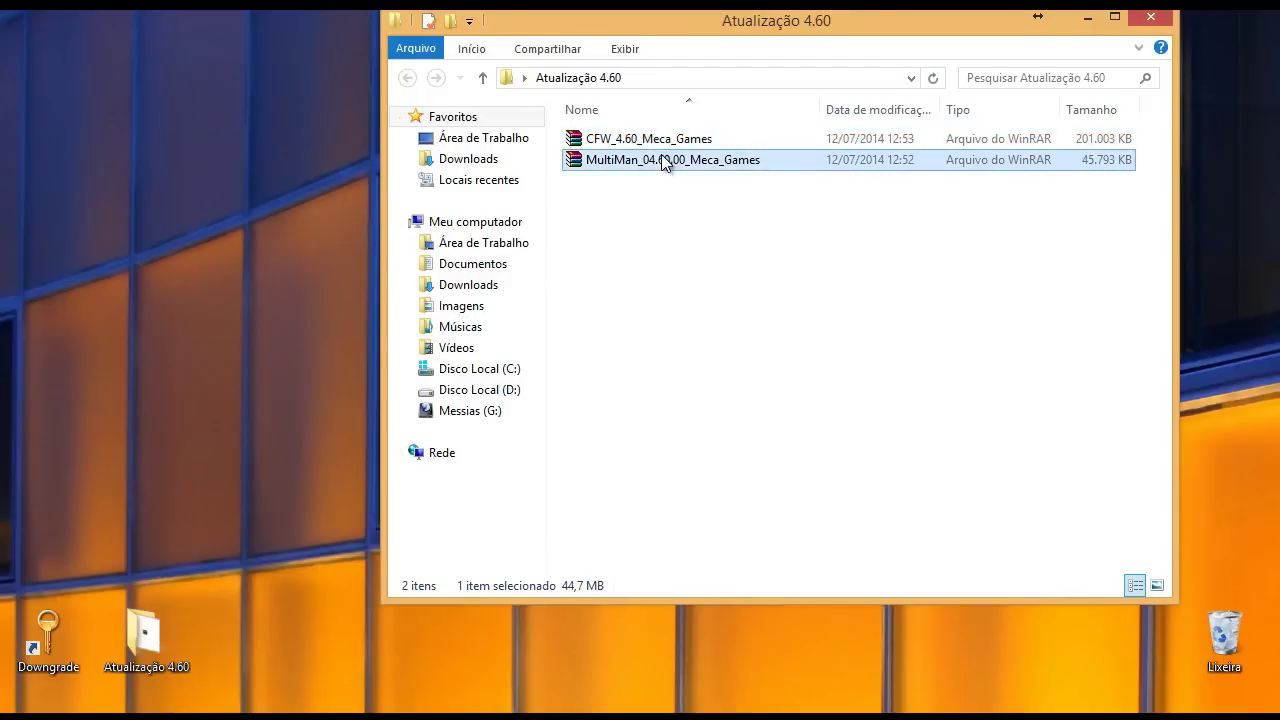
key("Up")
key("Down")
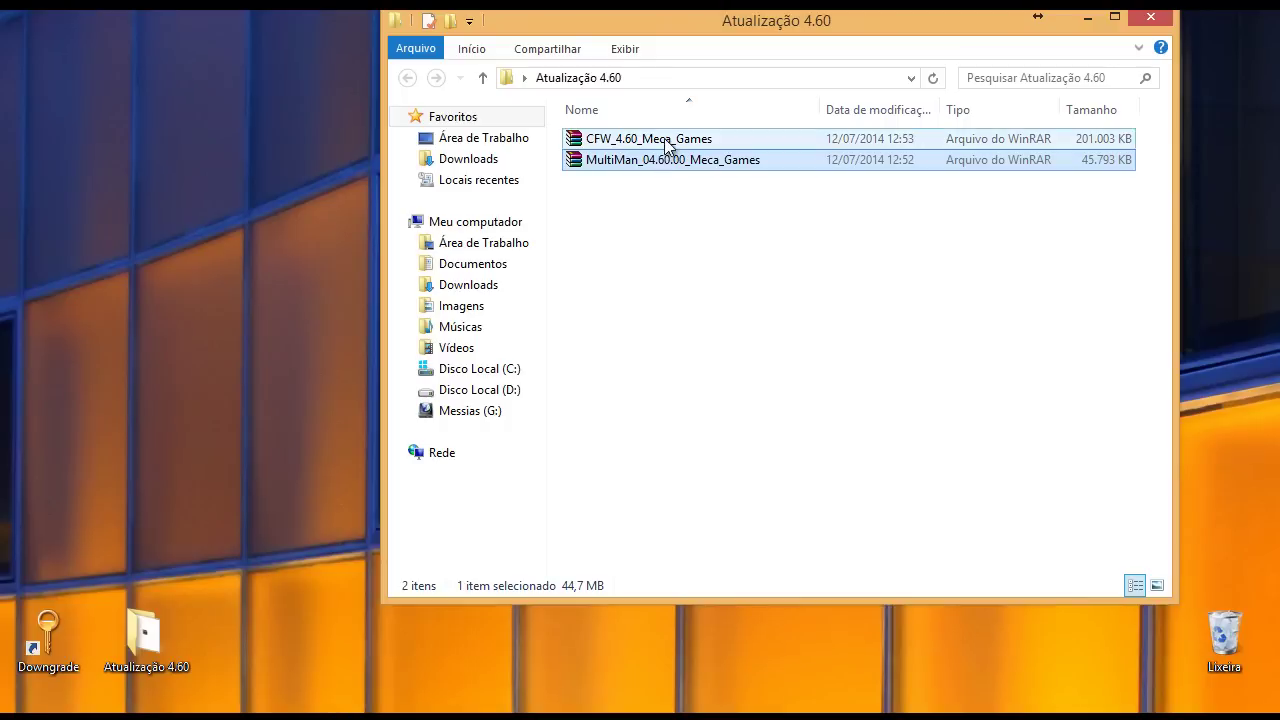
Extract the CFW_4.60_Meca_Games archive directly into the Atualização 4.60 folder
left_click(663, 146)
double_click(641, 142)
right_click(642, 142)
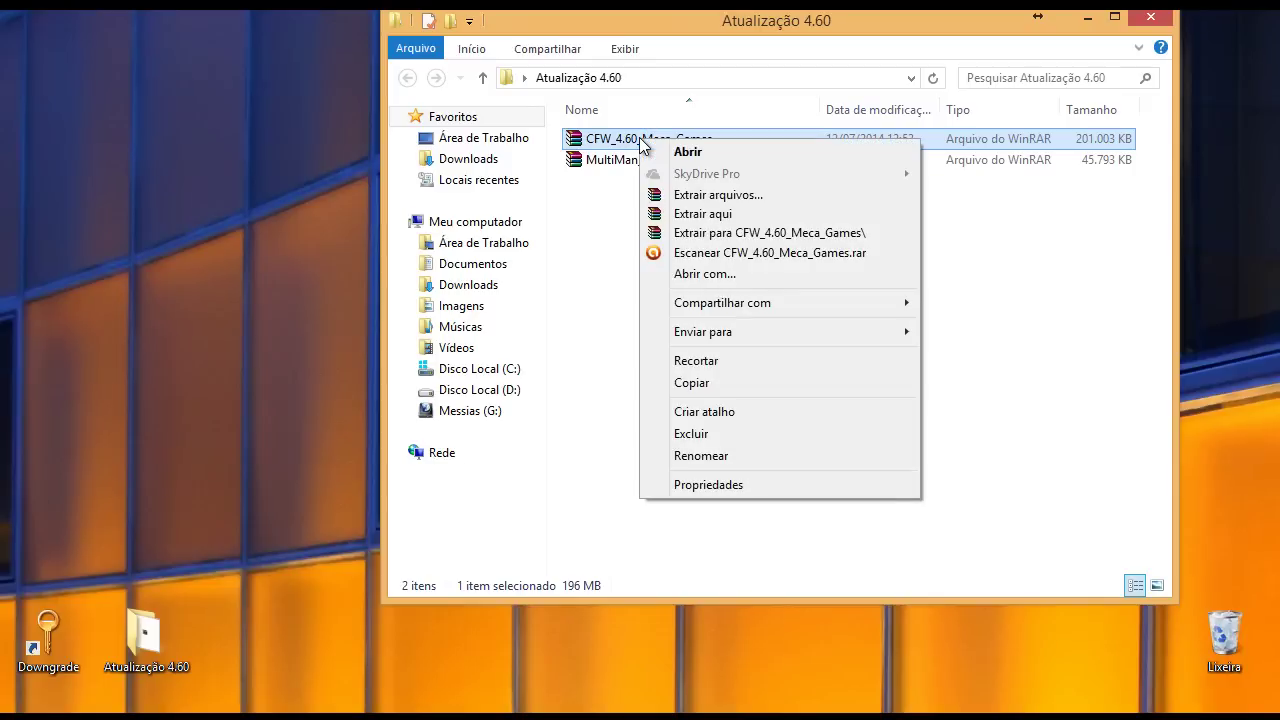
left_click(718, 216)
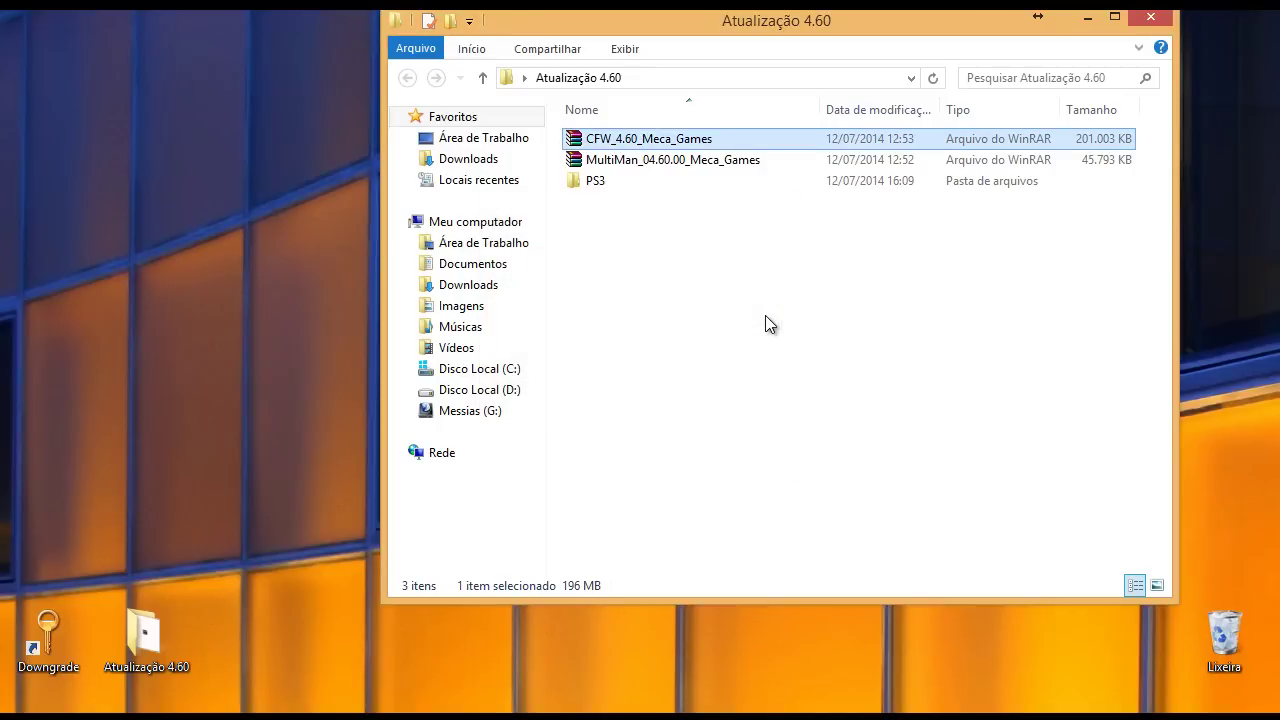
Extract the MultiMan_04.60.00_Meca_Games archive directly into the current folder
left_click(689, 163)
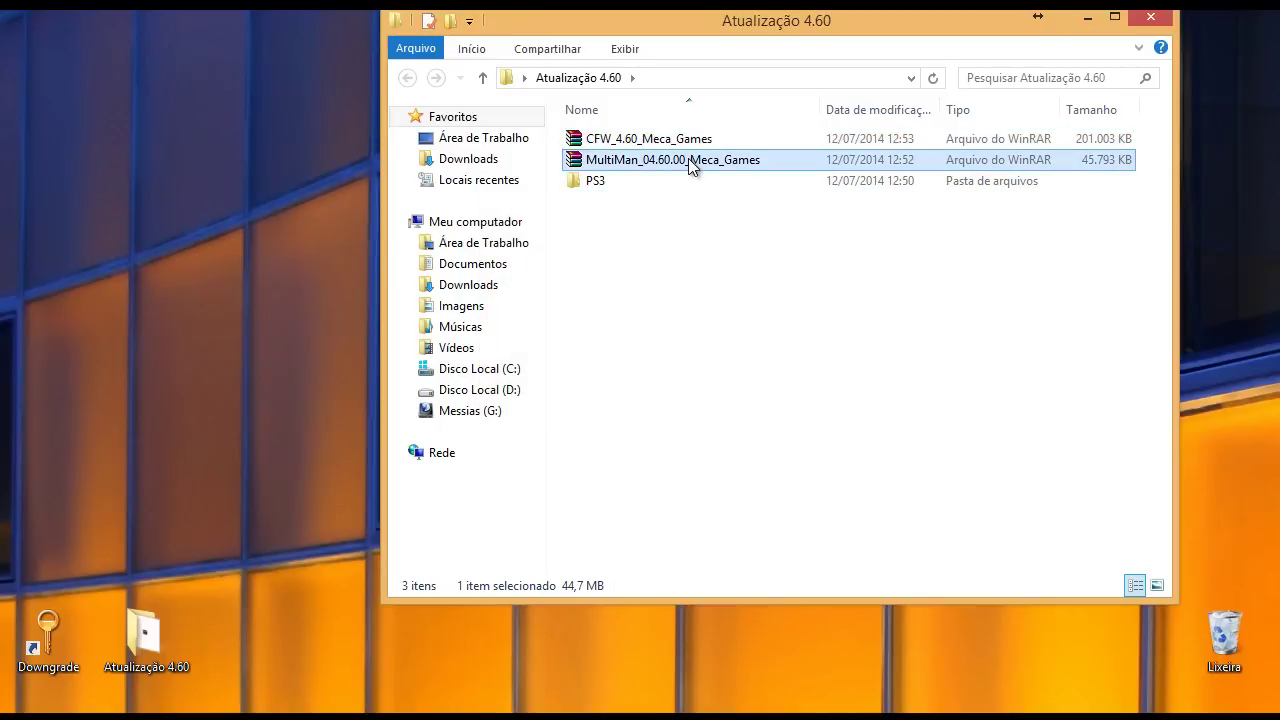
right_click(688, 163)
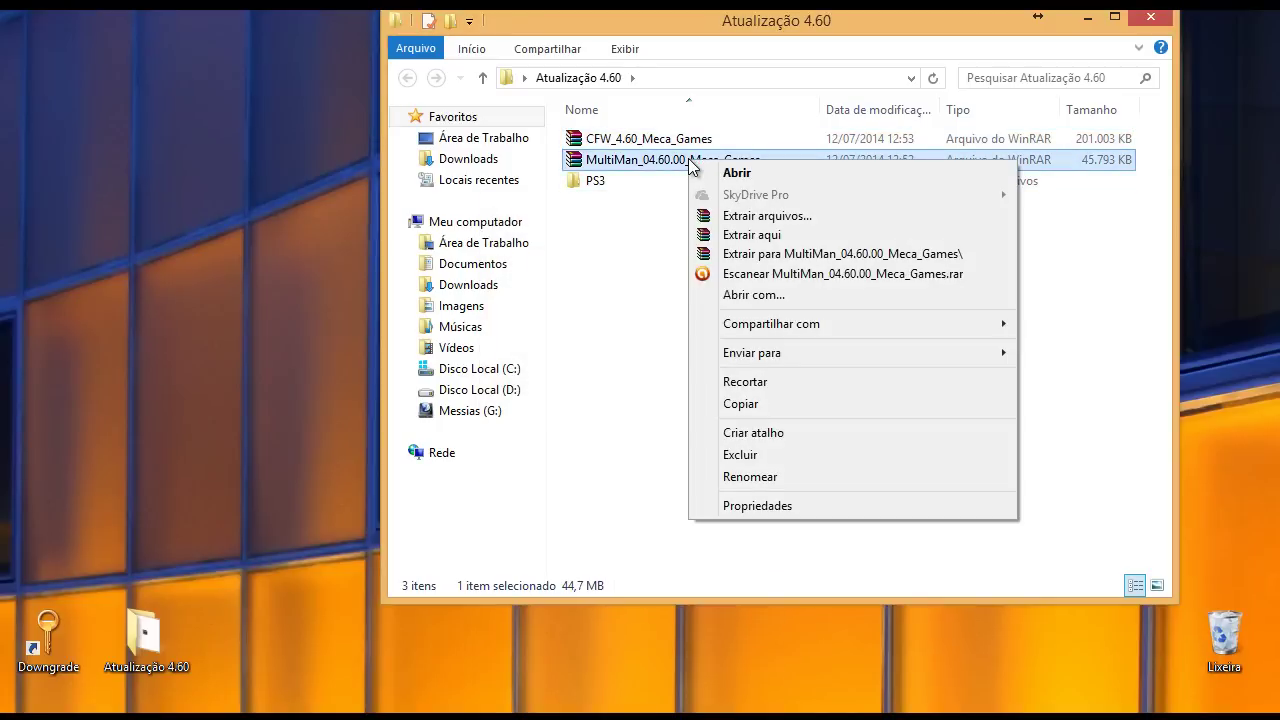
left_click(760, 235)
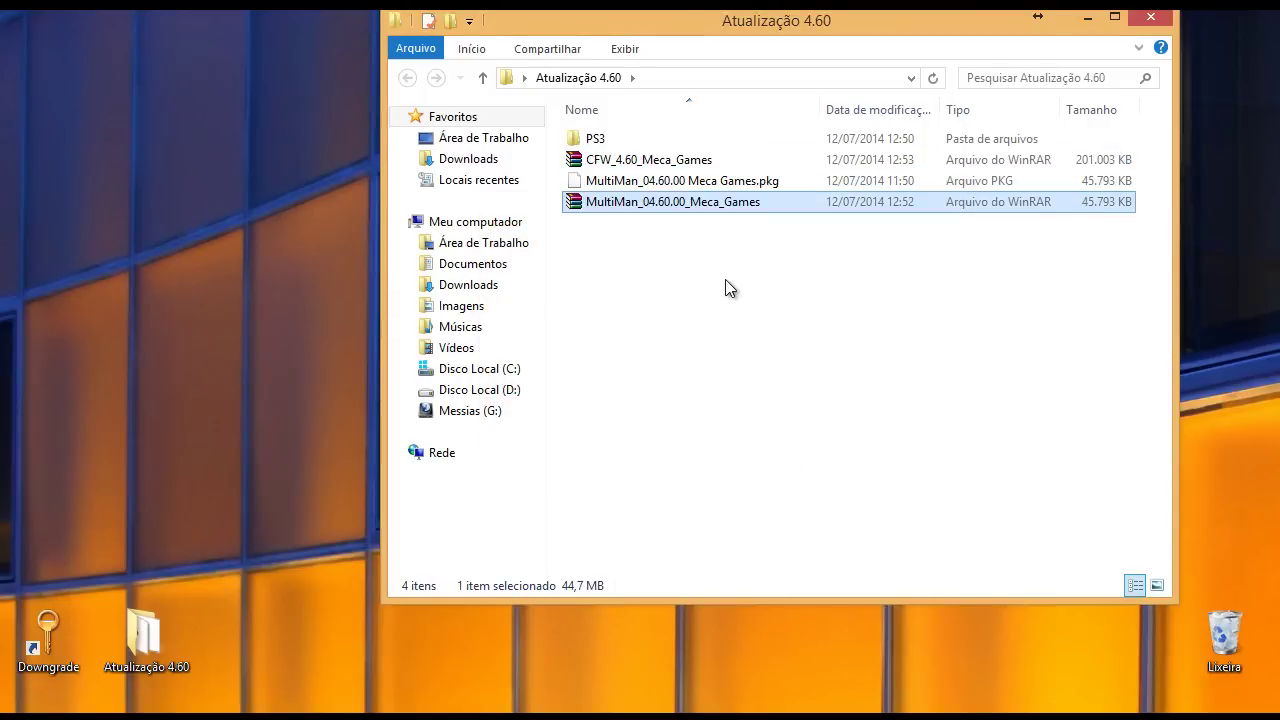
Compare the extracted PS3 folder and MultiMan package file with the two original WinRAR archives
left_click(650, 181)
left_click(640, 145)
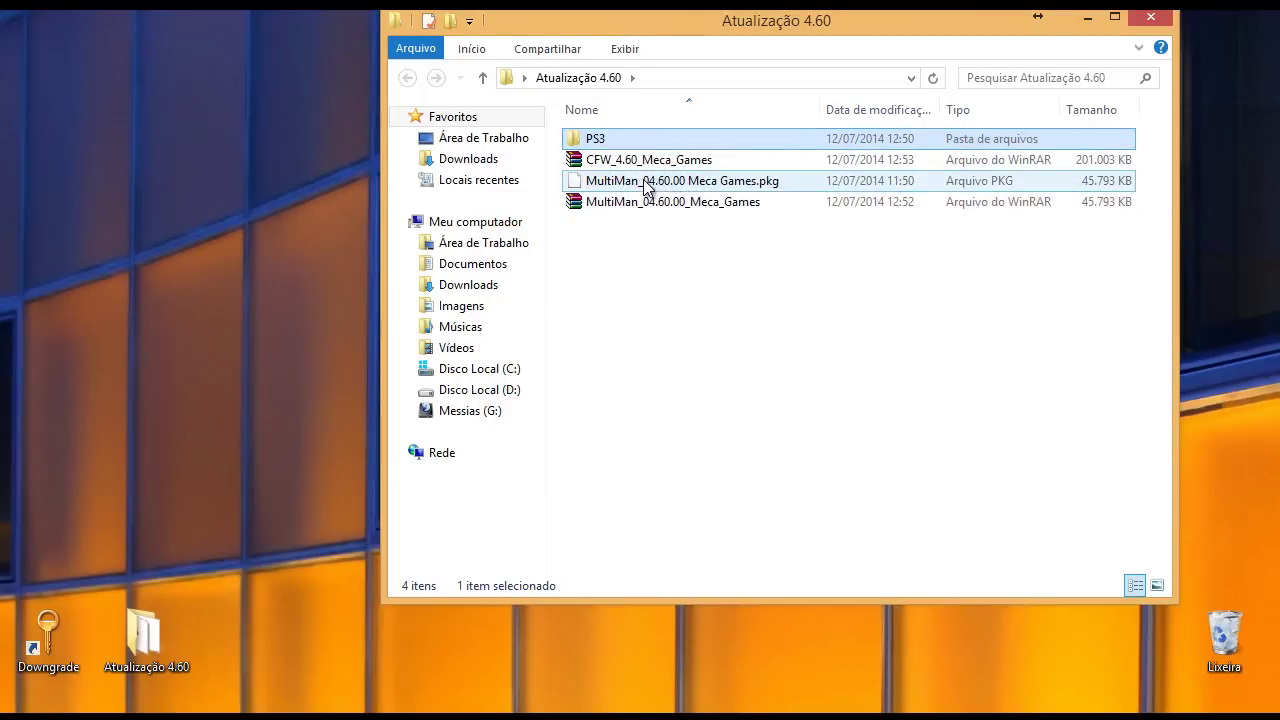
left_click(625, 185)
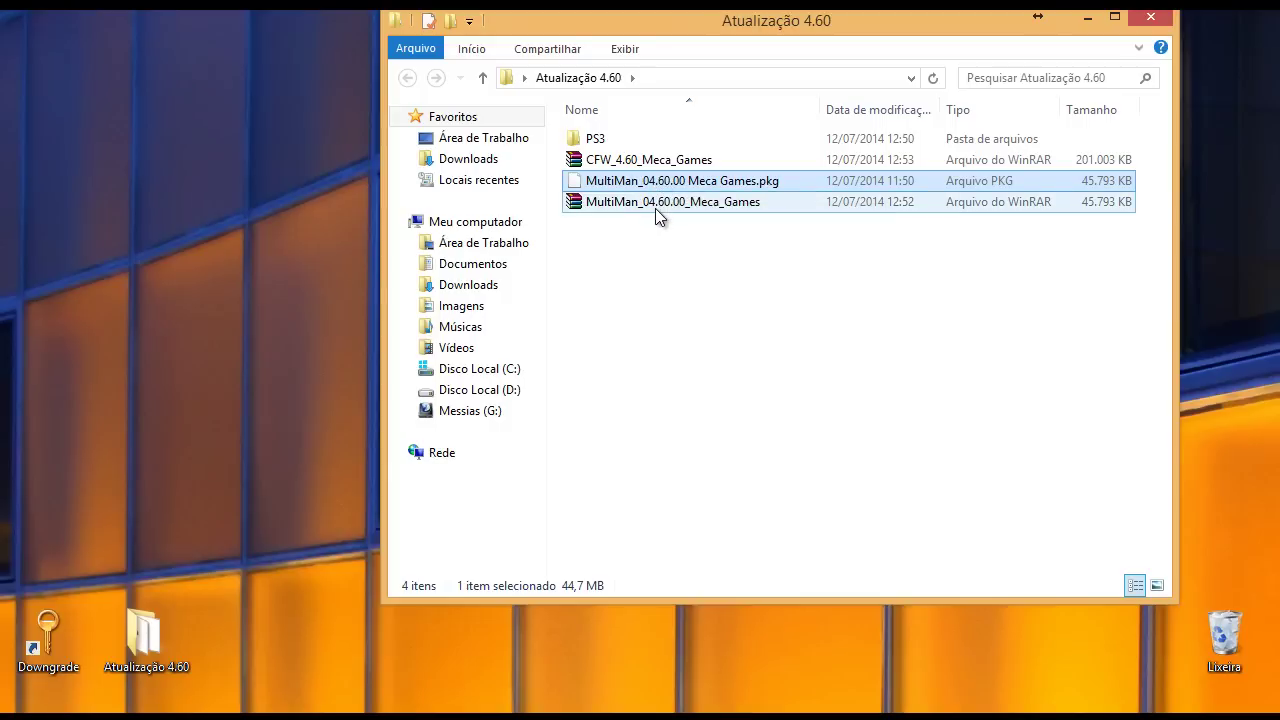
left_click(645, 206)
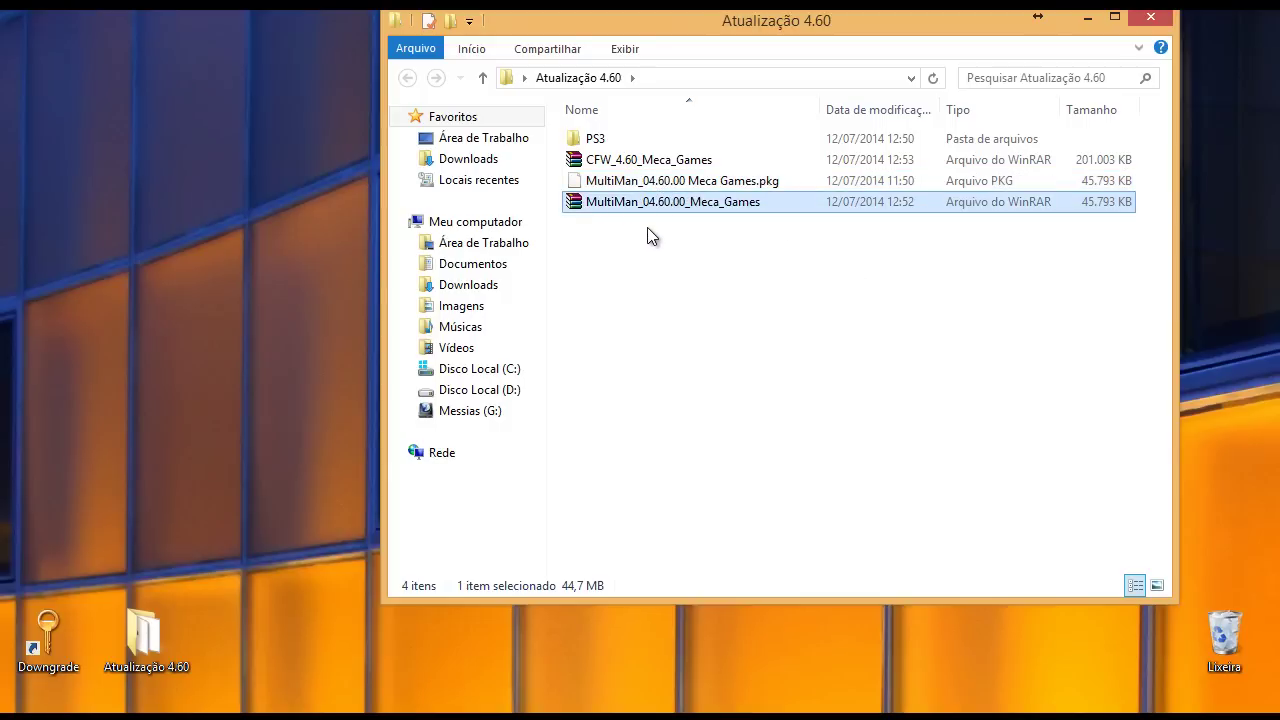
left_click(615, 163)
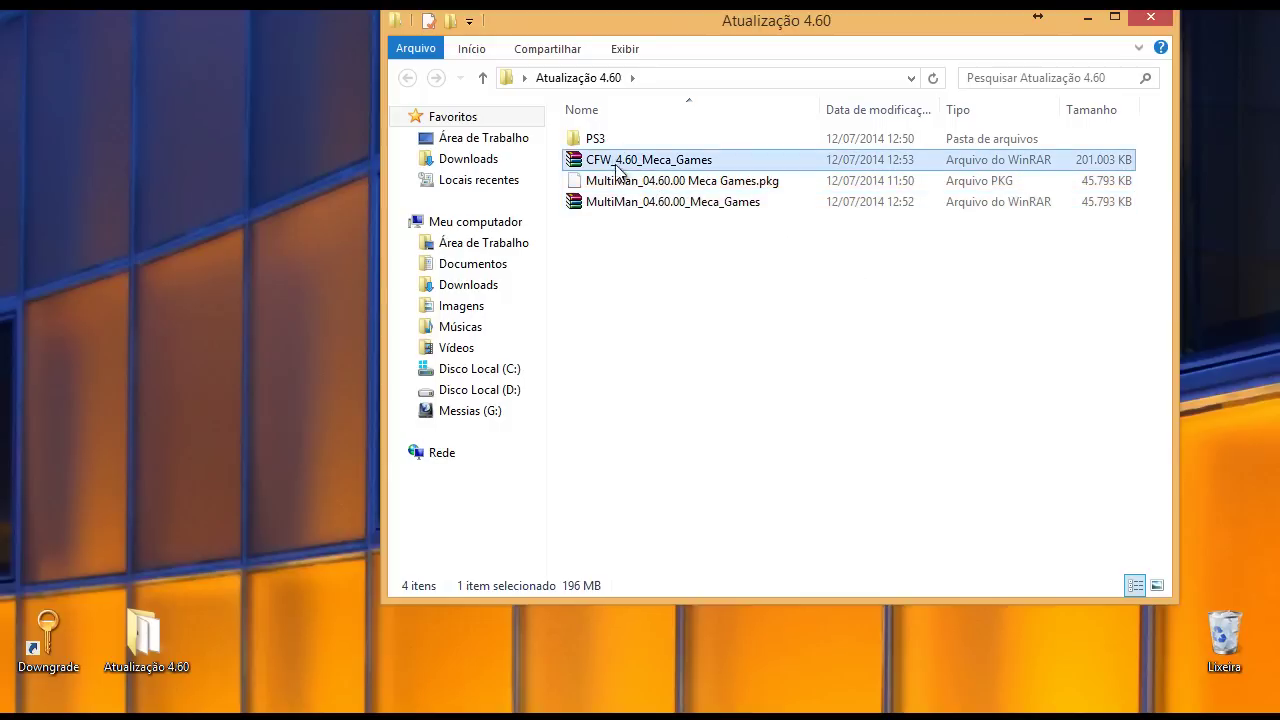
left_click(622, 205)
left_click(622, 163)
left_click(626, 205)
left_click(628, 165)
left_click(622, 205)
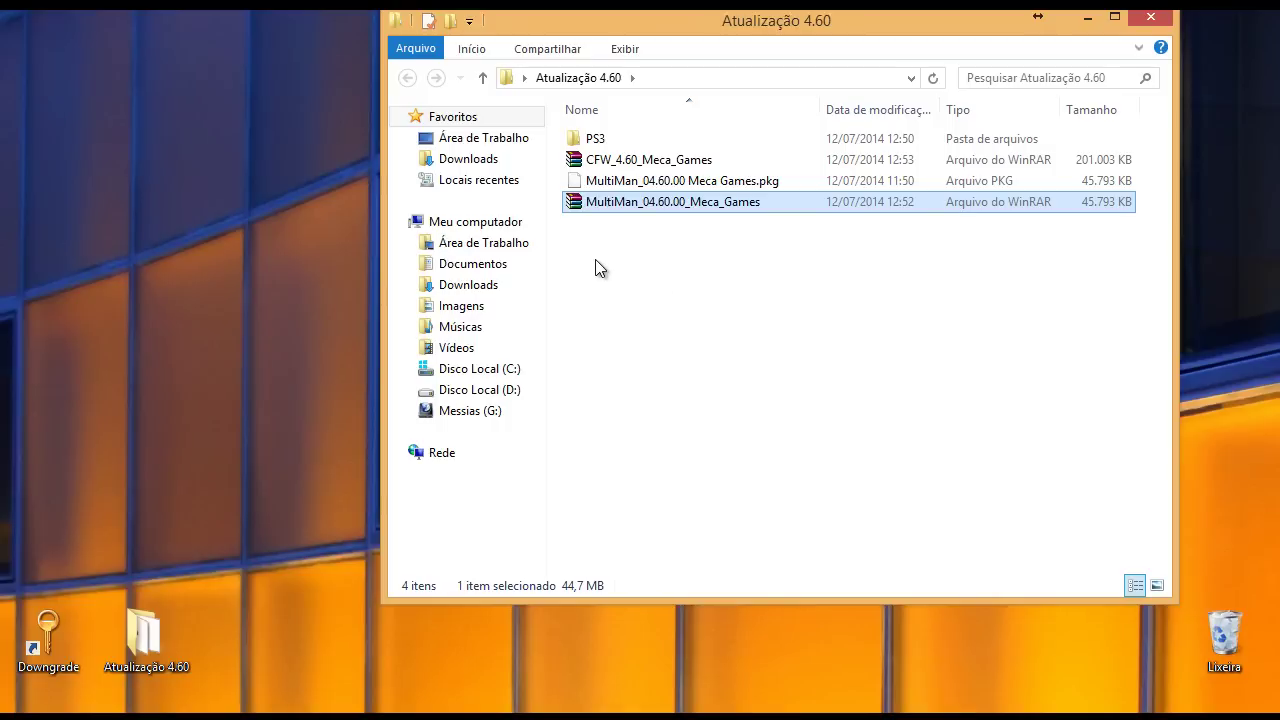
left_click(602, 142)
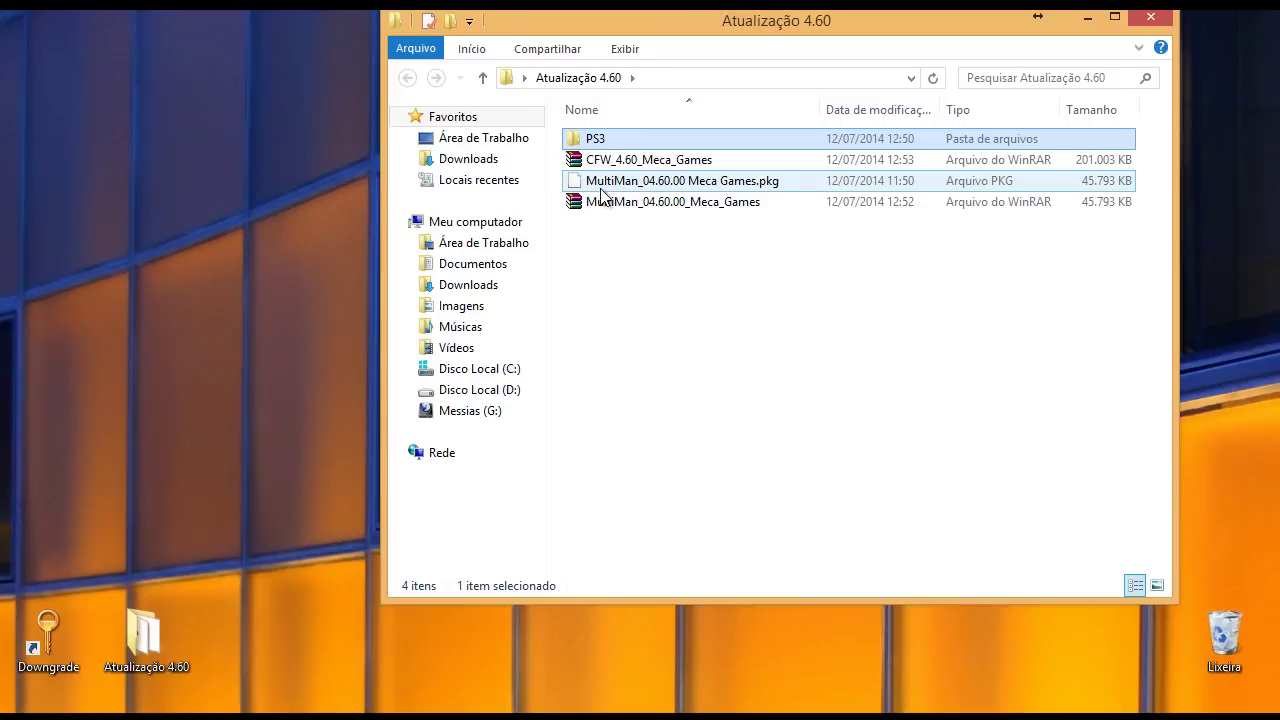
left_click(606, 185)
left_click(612, 142)
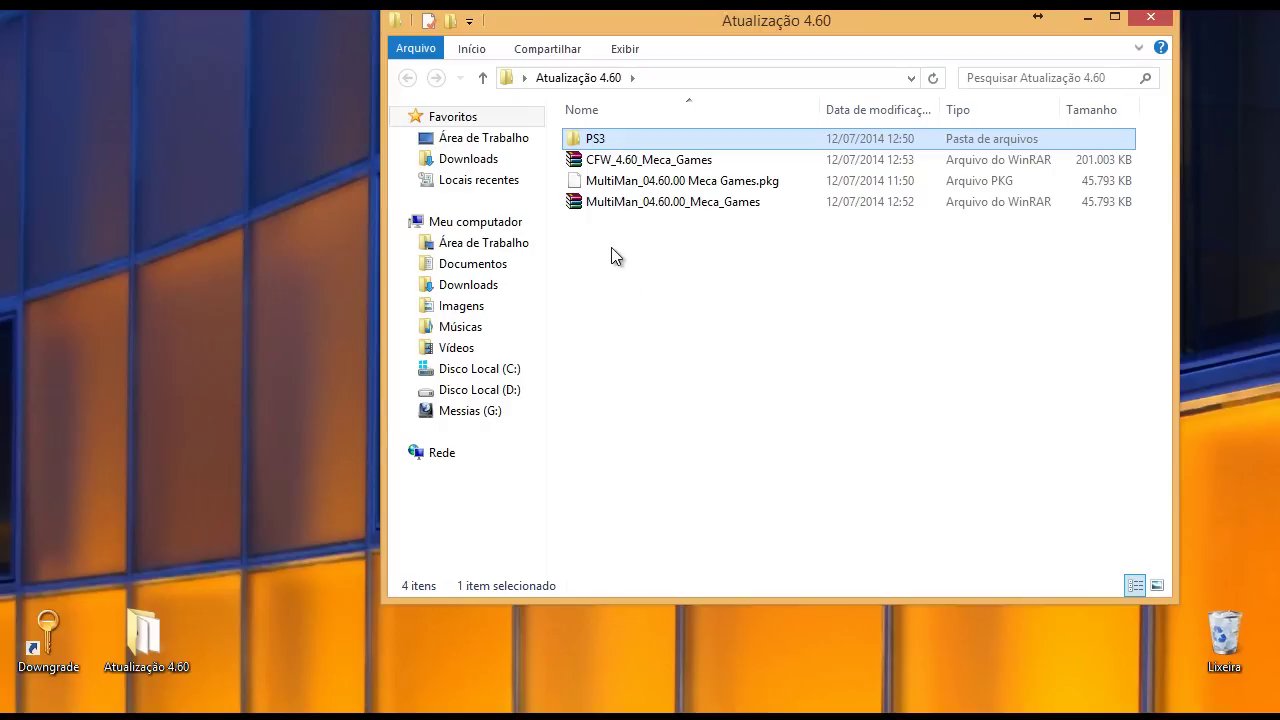
Copy the PS3 folder from Atualização 4.60 into the root of the external drive G:
double_click(594, 138)
right_click(594, 136)
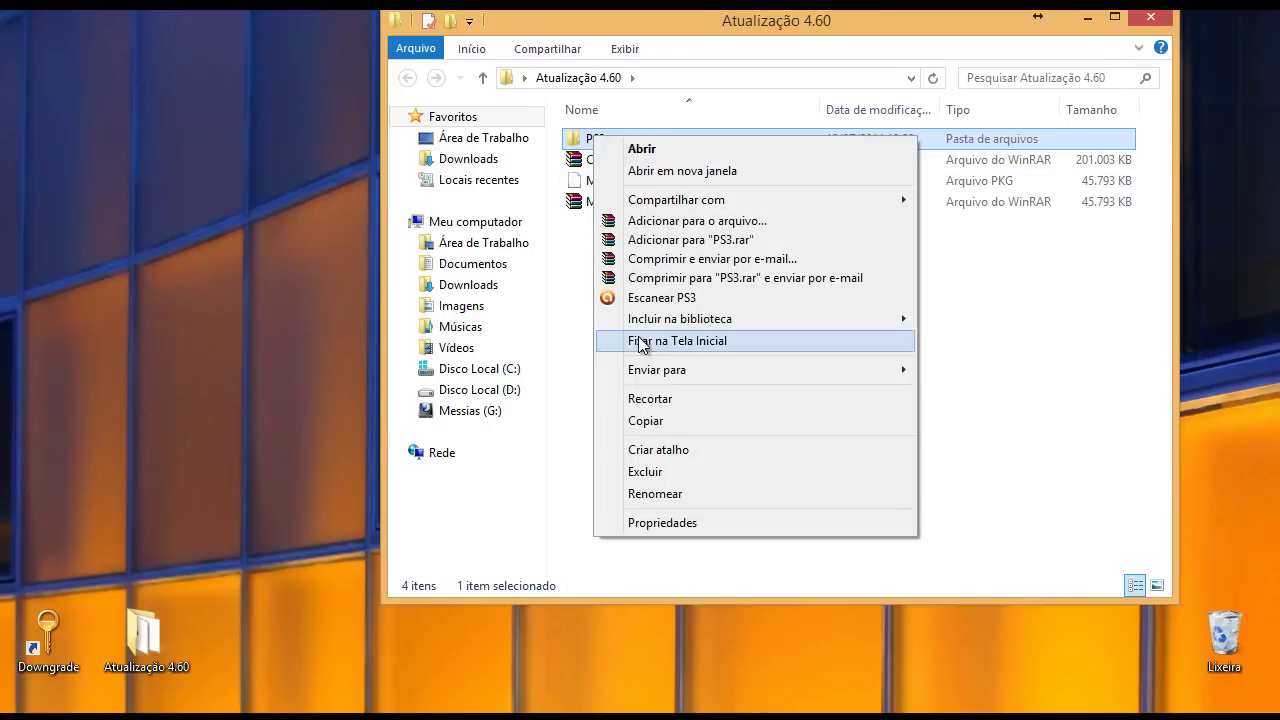
left_click(668, 422)
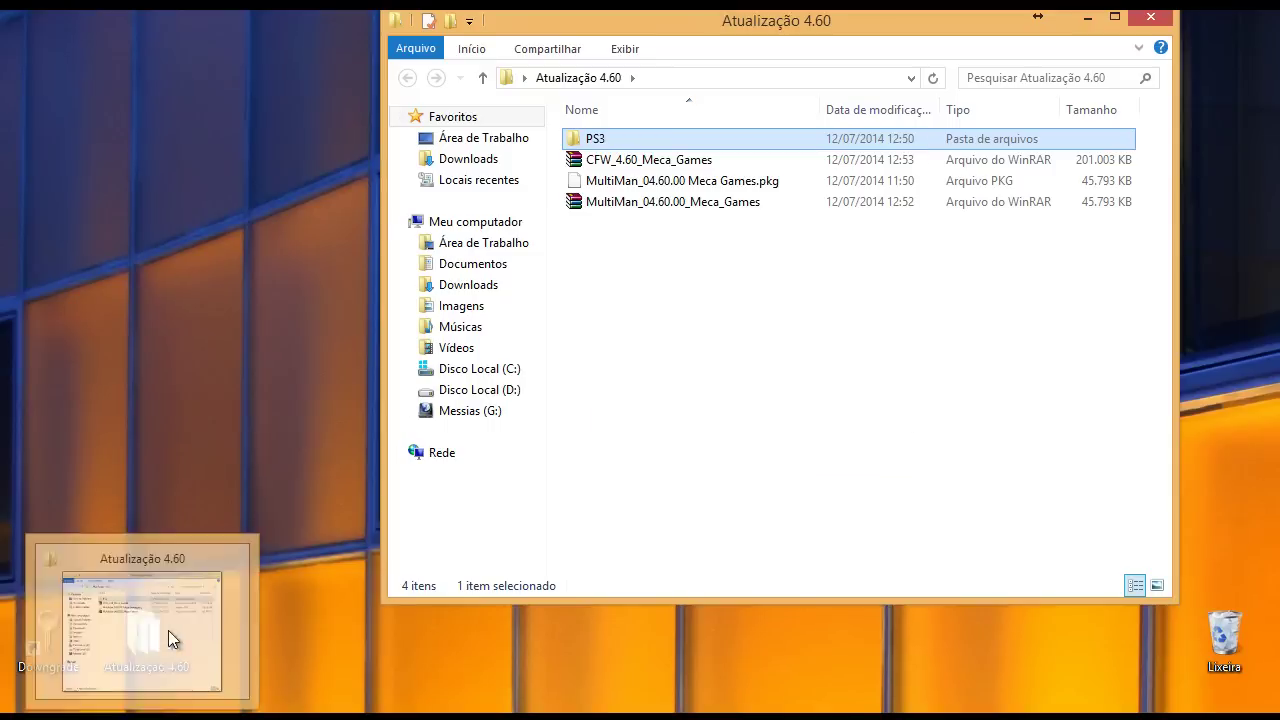
left_click(474, 412)
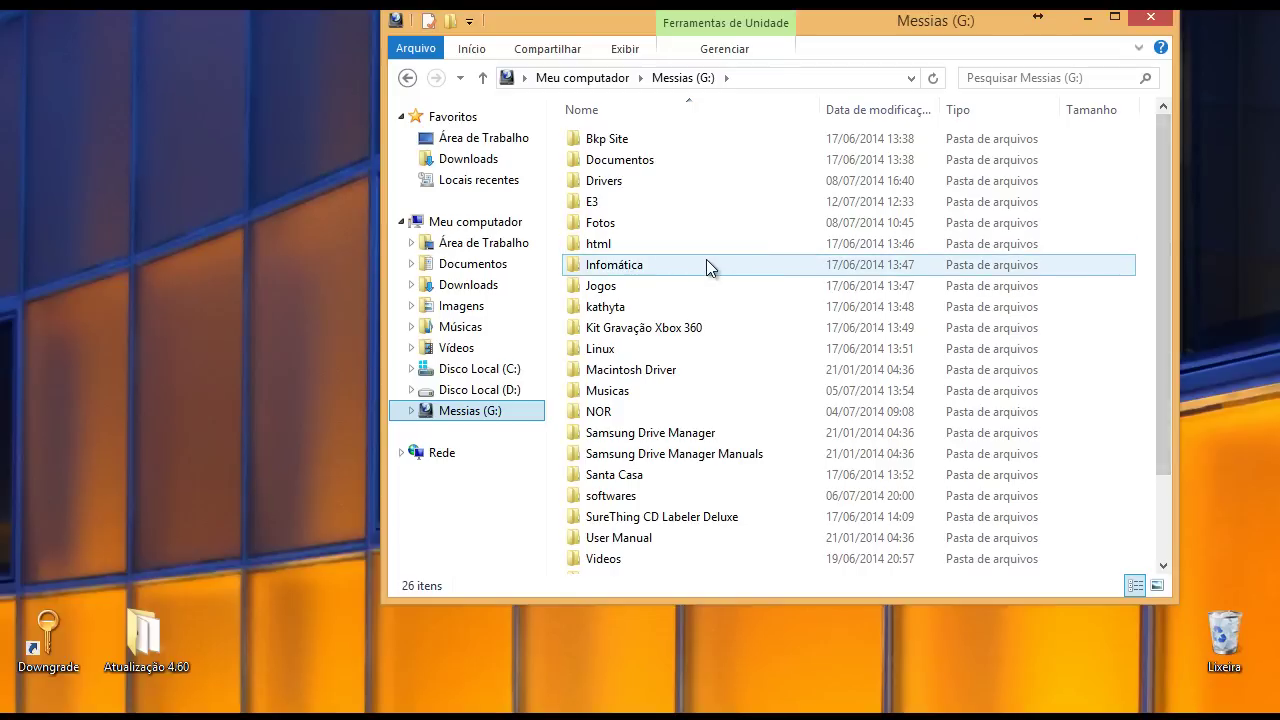
right_click(1141, 274)
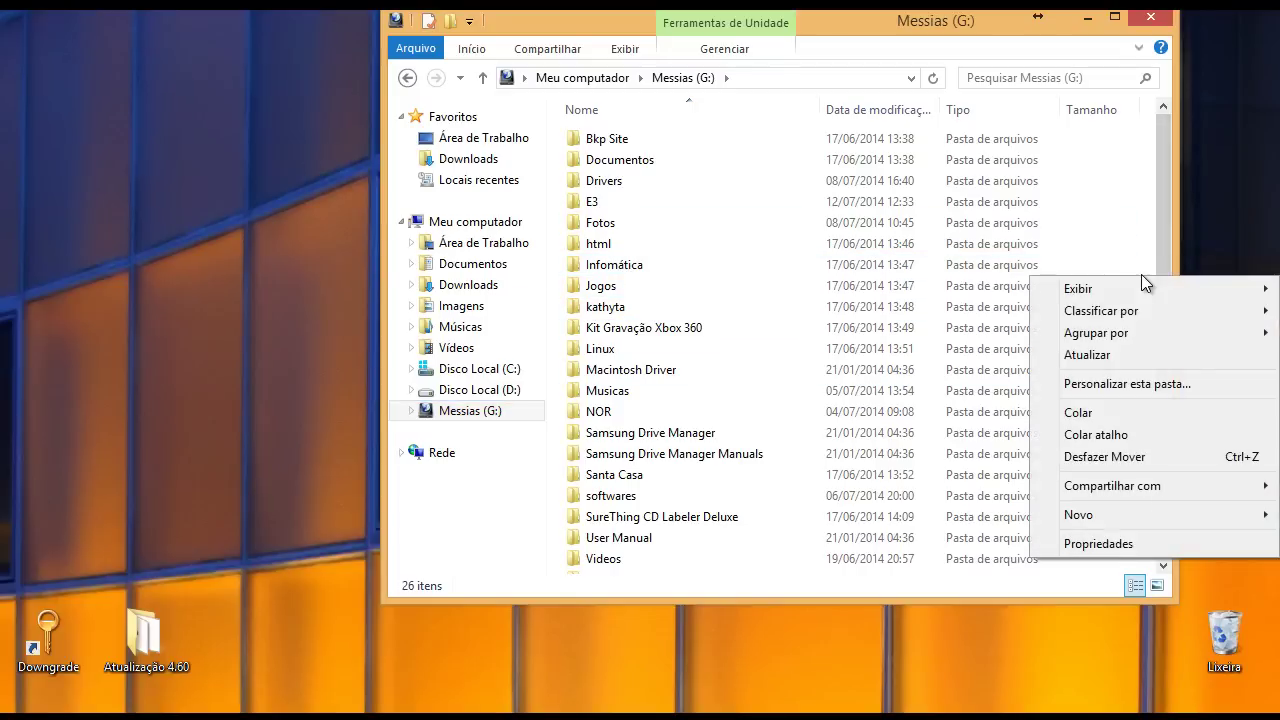
left_click(1104, 411)
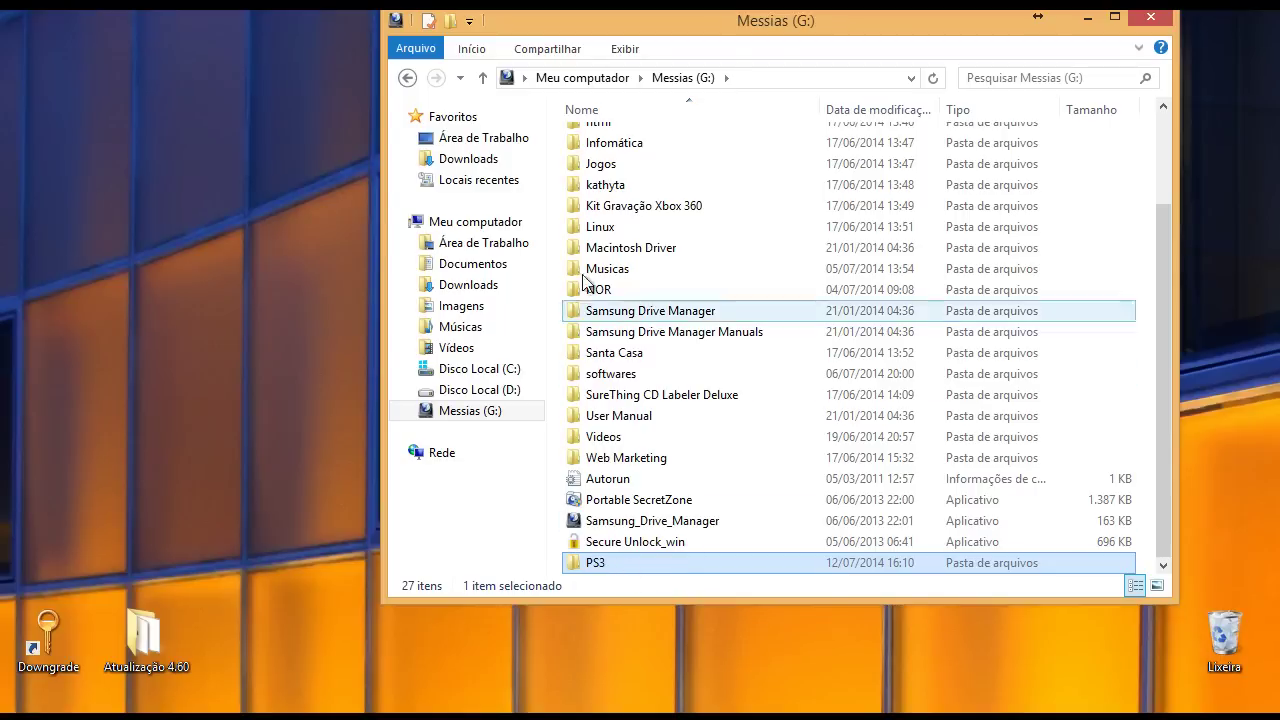
Copy MultiMan_04.60.00 Meca Games.pkg from the Atualização 4.60 folder into the root of the external drive G:
left_click(284, 257)
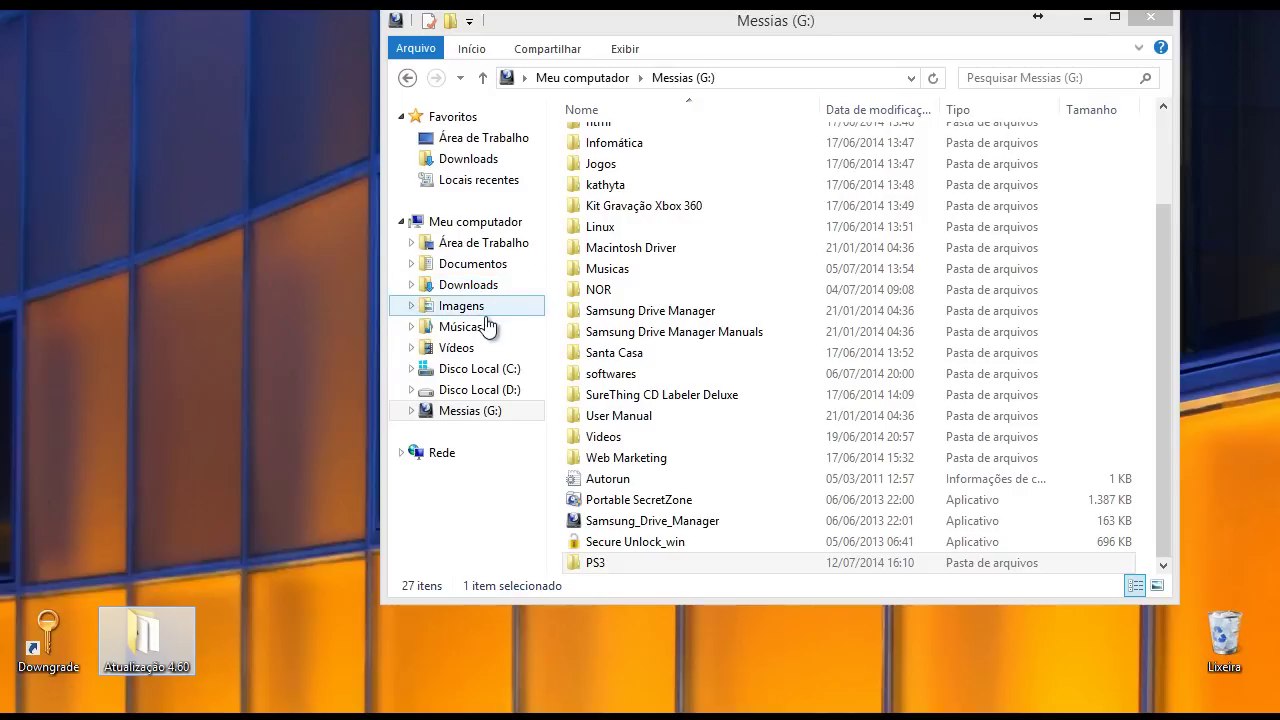
left_click(498, 244)
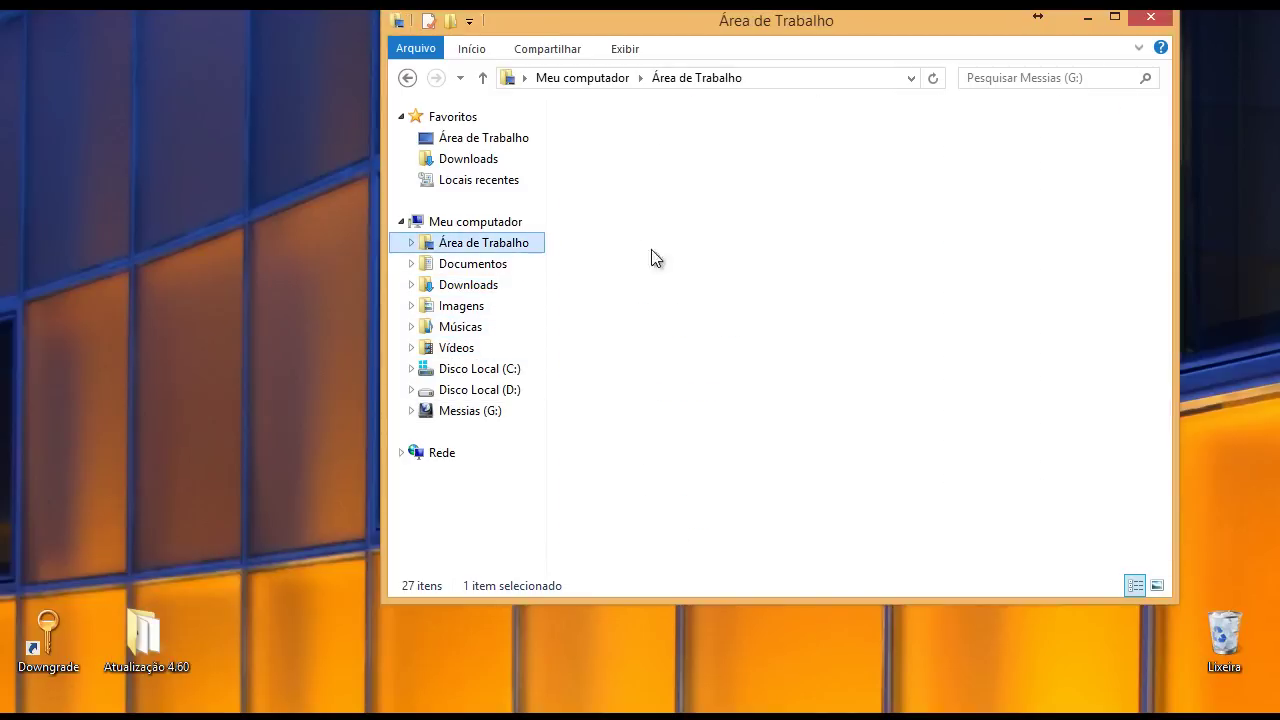
double_click(638, 140)
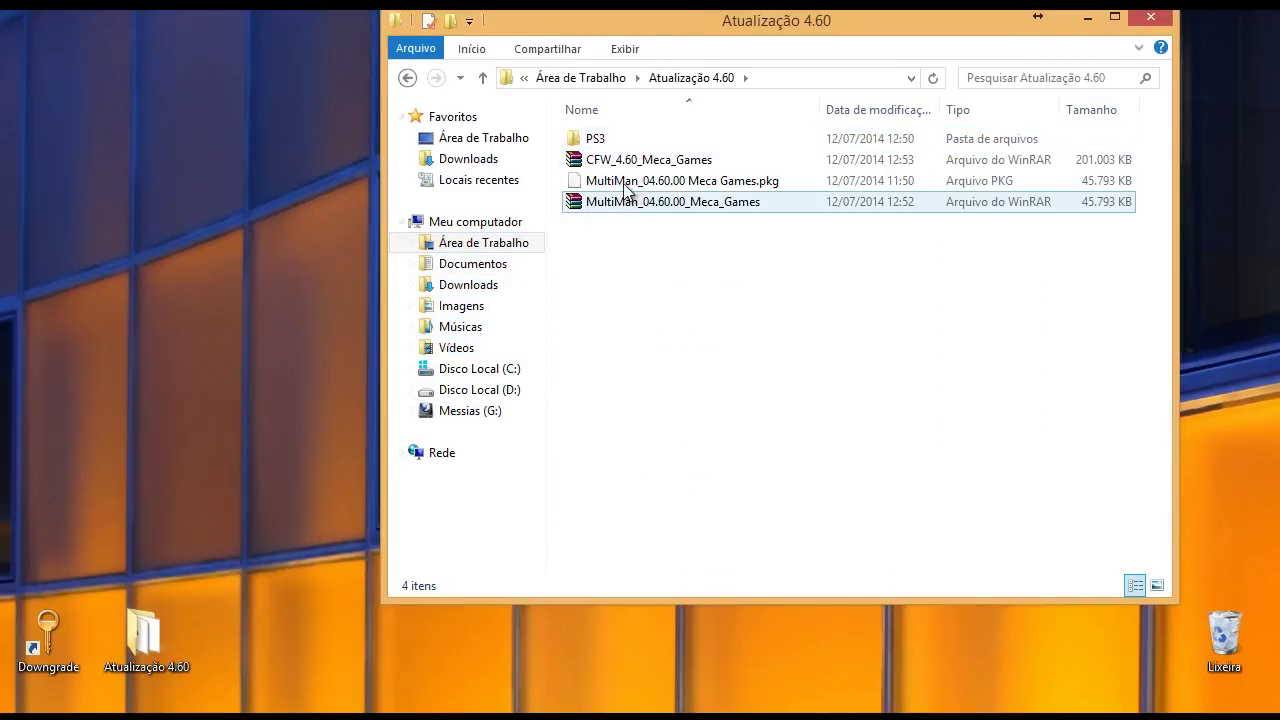
left_click(645, 182)
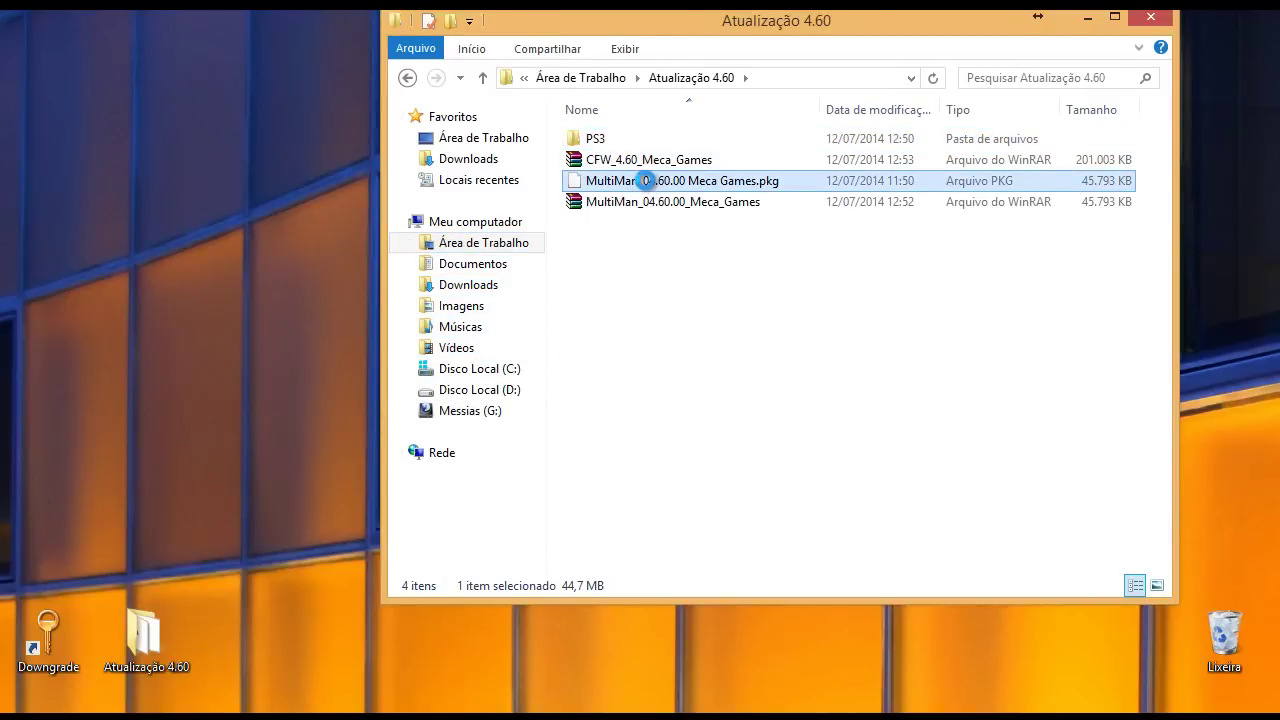
right_click(646, 188)
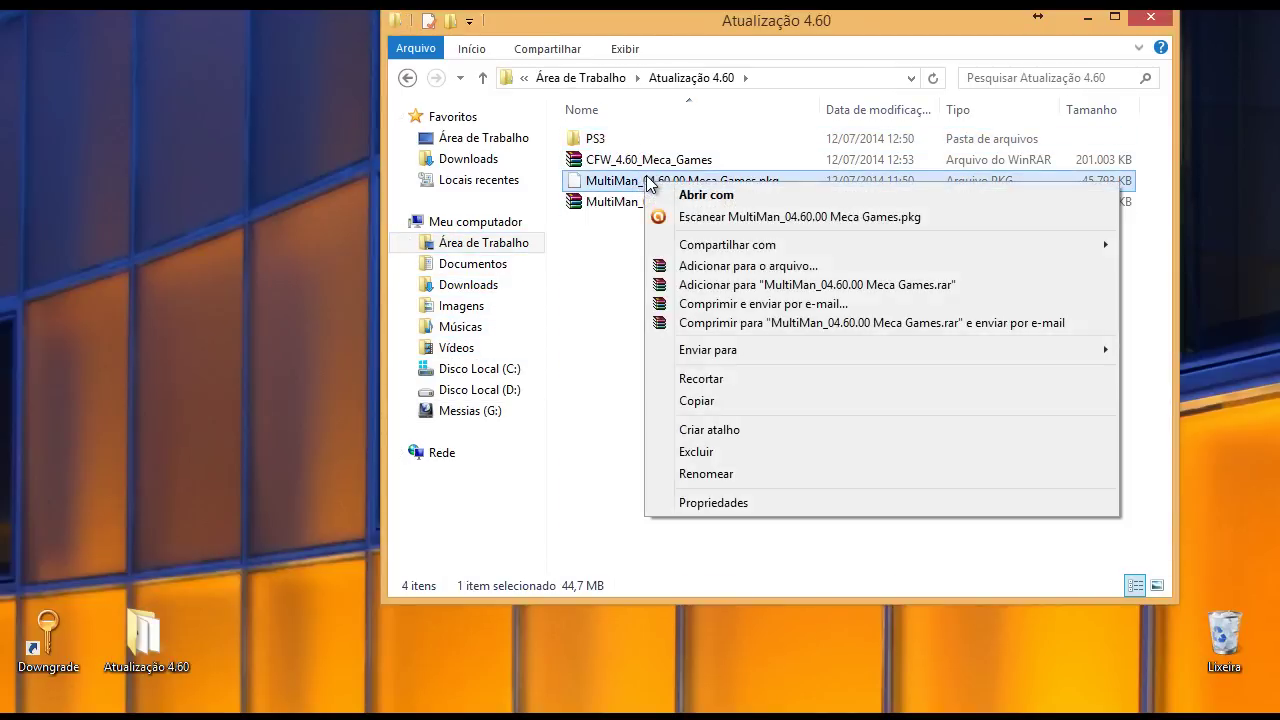
left_click(715, 400)
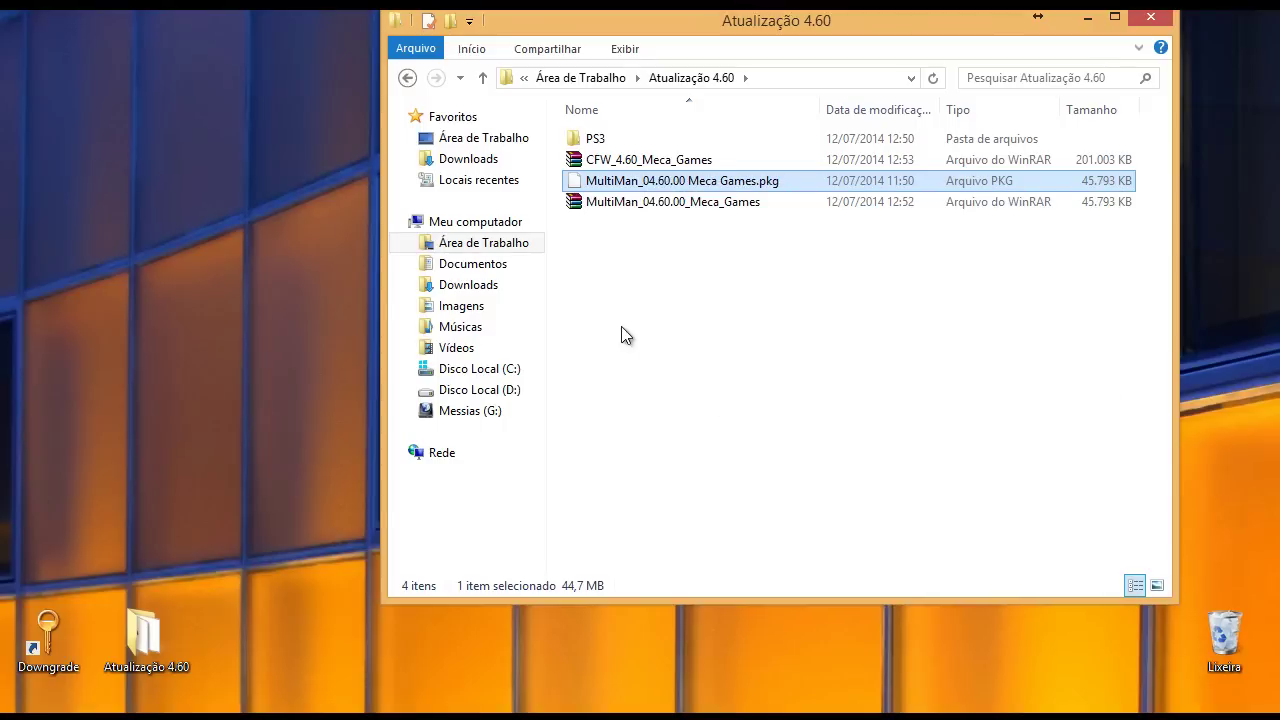
left_click(498, 414)
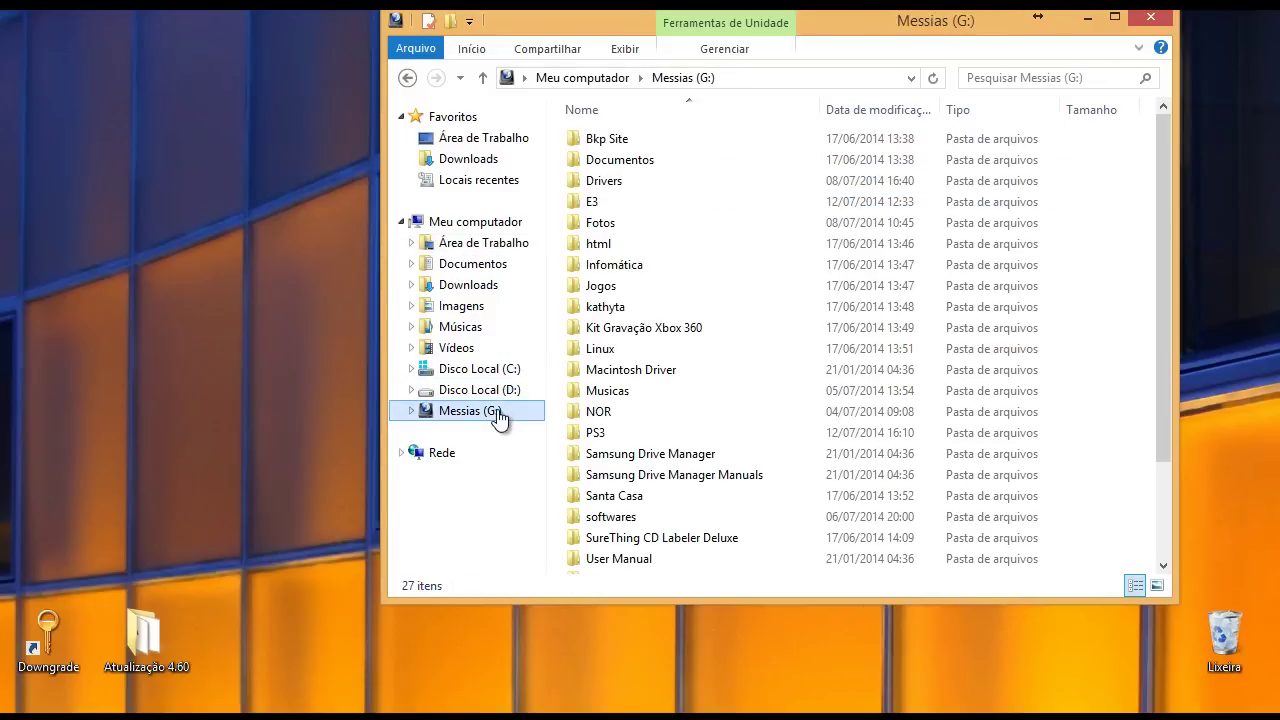
right_click(1147, 312)
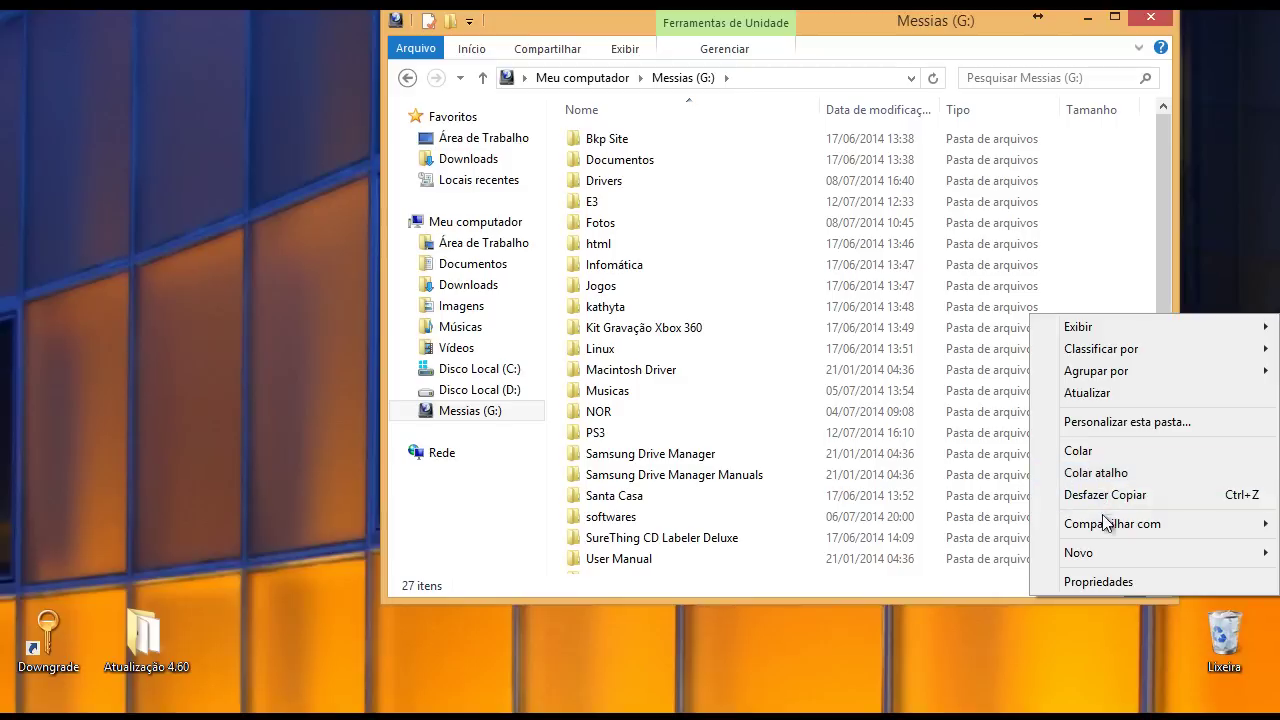
left_click(1103, 452)
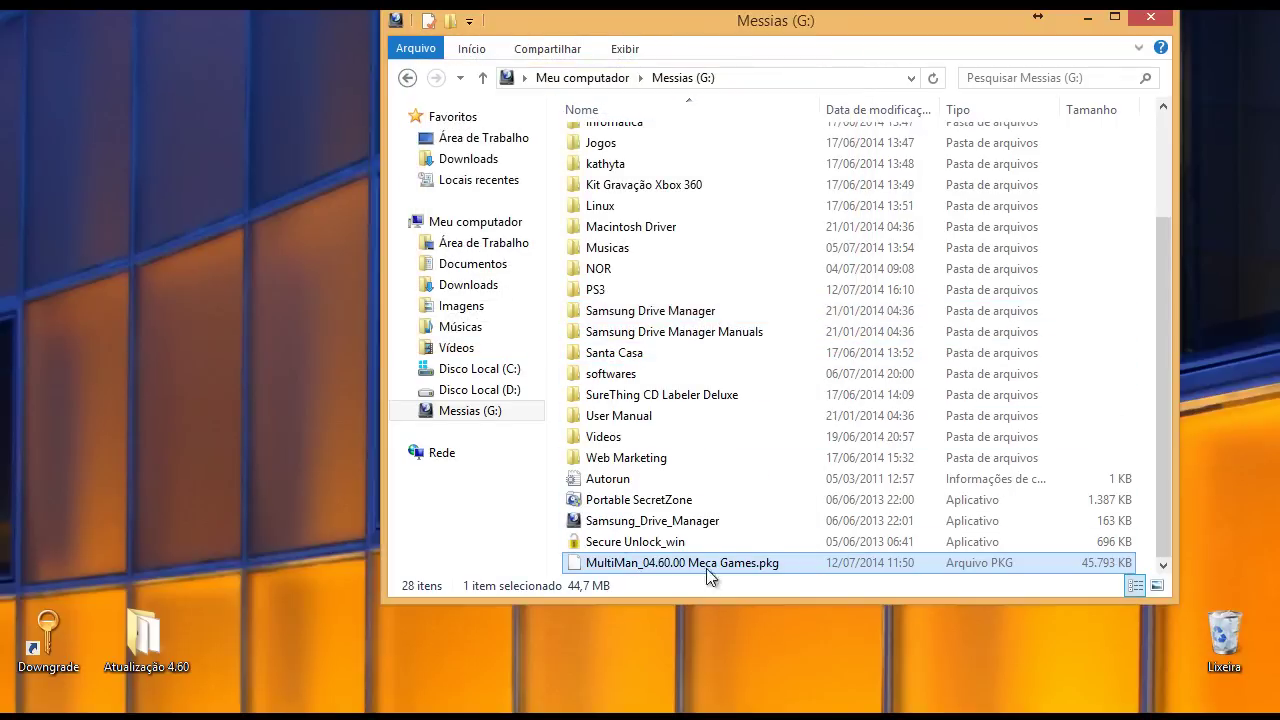
Check that the PS3 folder and the MultiMan package file are both in the root of drive G:
scroll(685, 520, "up", 3)
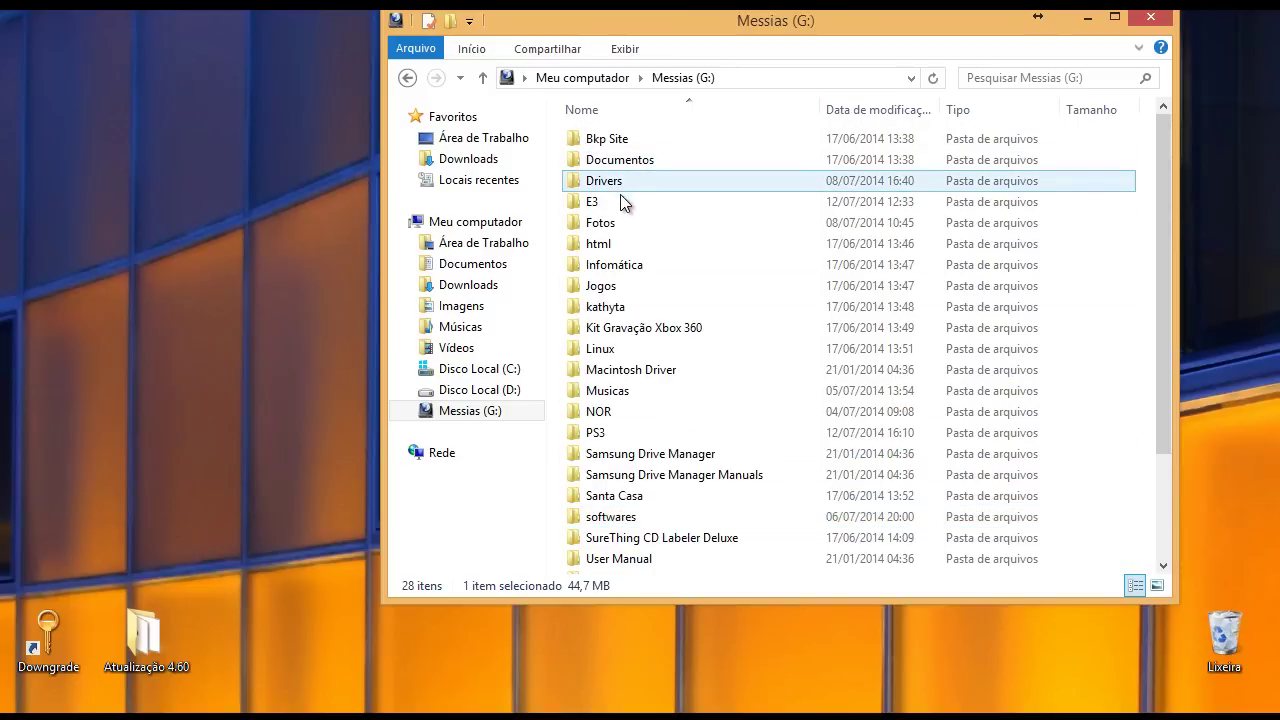
left_click(606, 435)
scroll(654, 440, "down", 3)
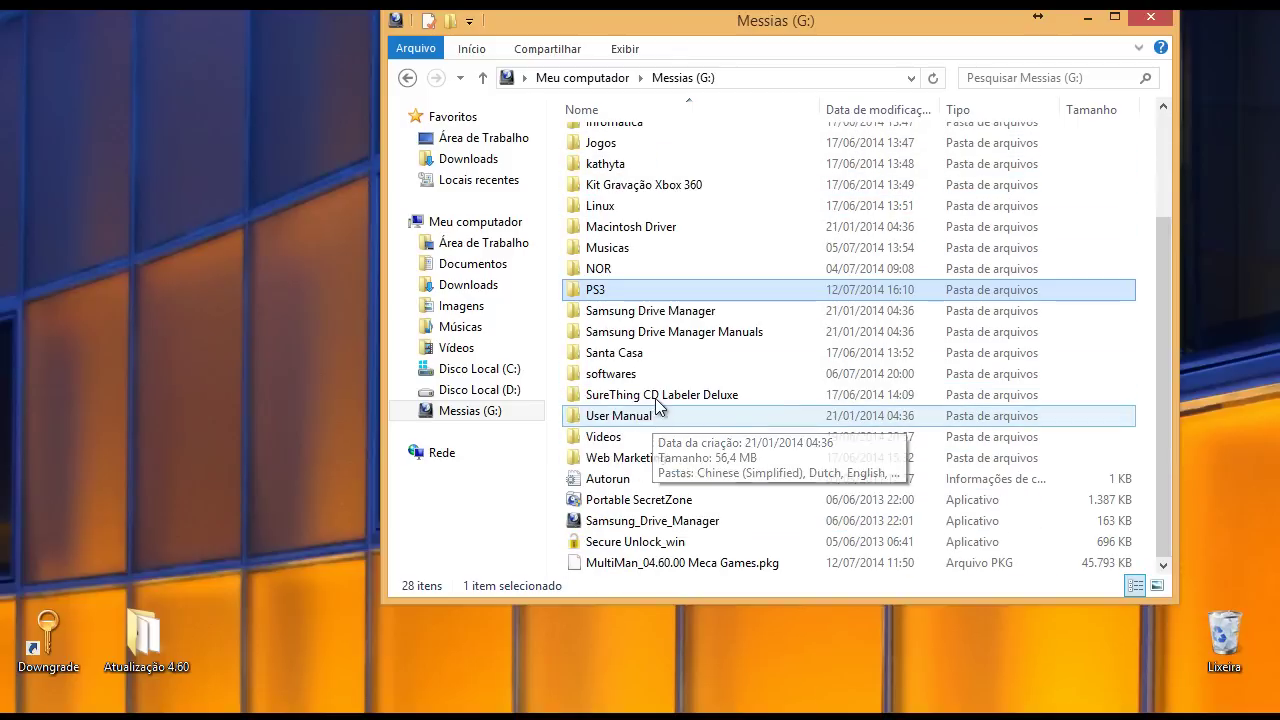
left_click(666, 562)
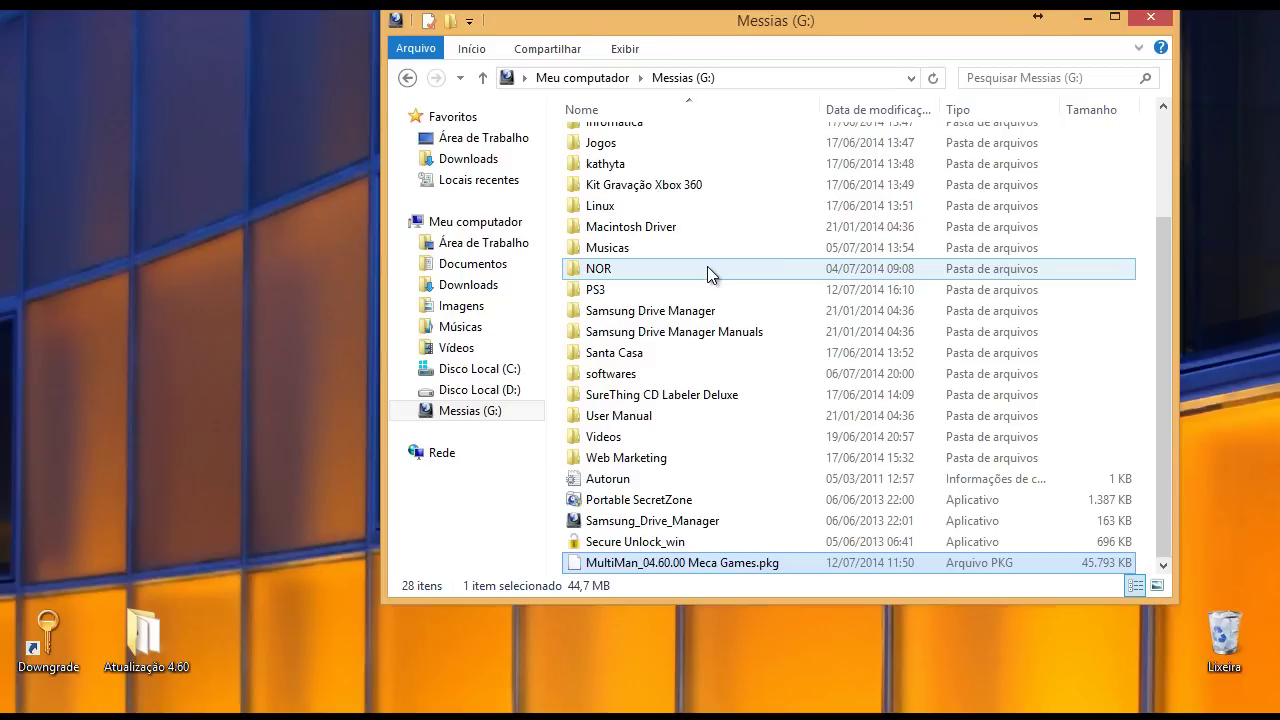
mouse_move(707, 268)
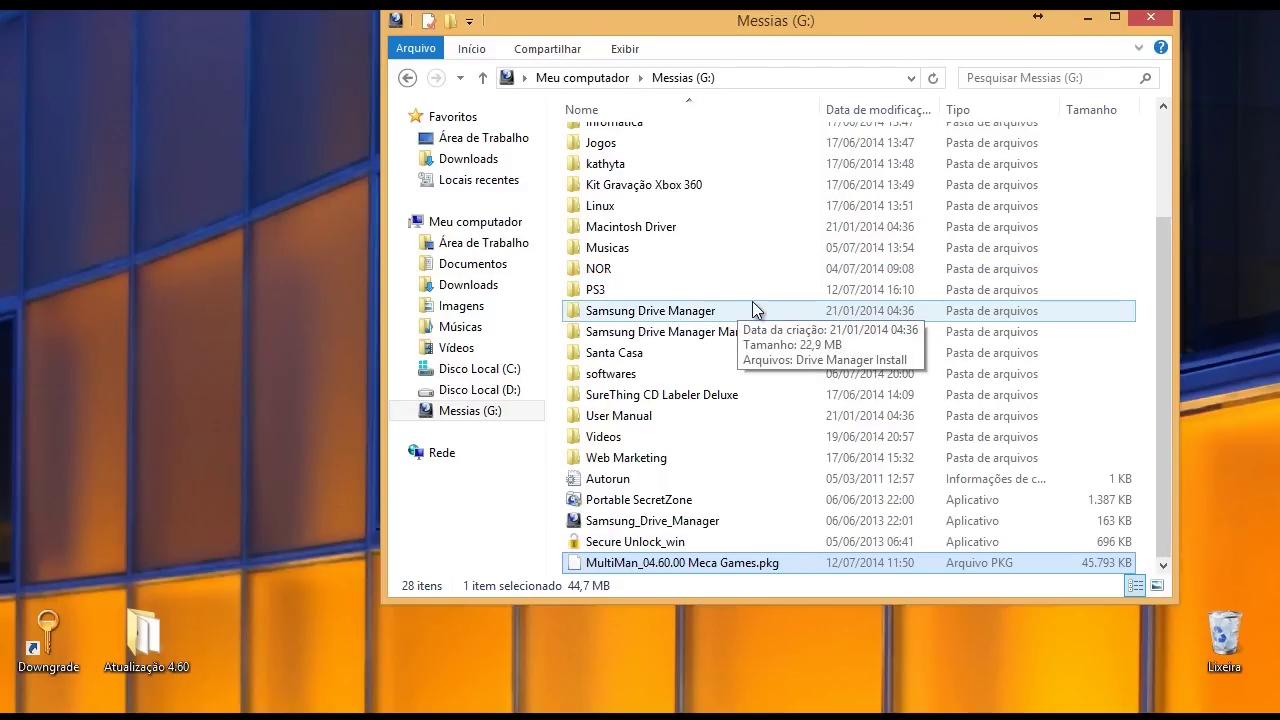
scroll(740, 345, "up", 3)
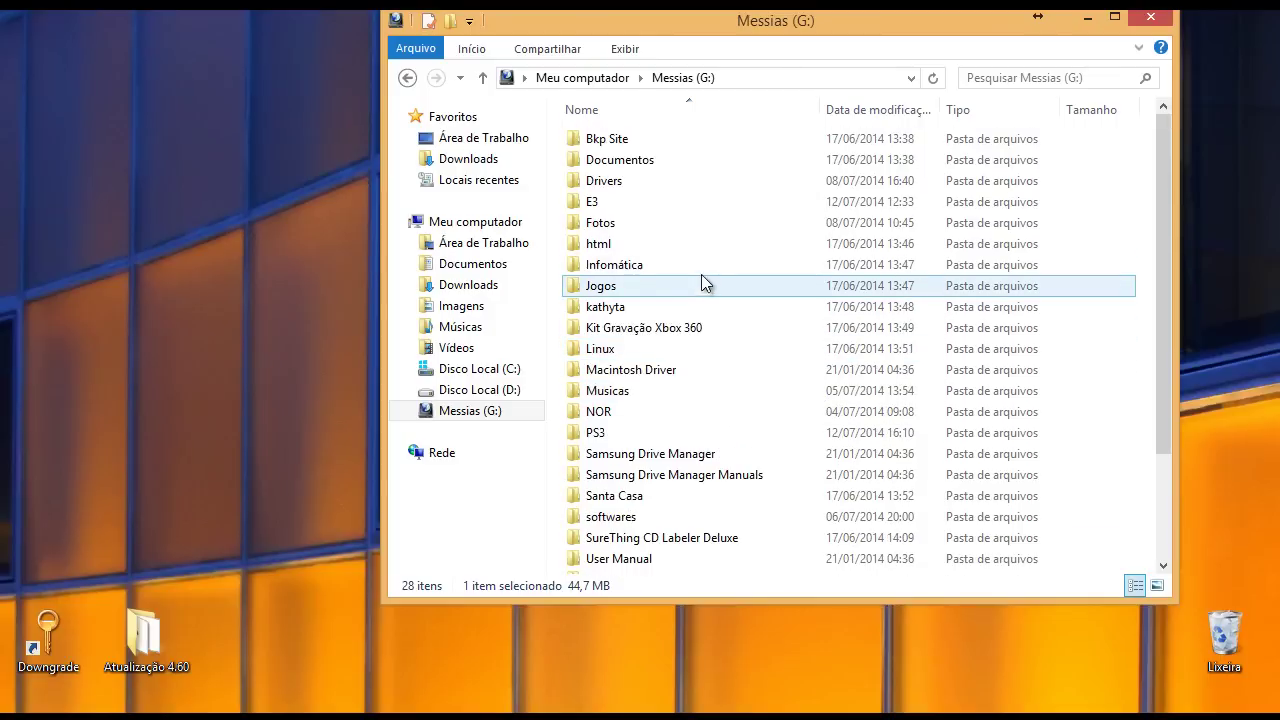
Inspect the file system of drive G: in its properties from Meu computador, and dismiss the dialog without changes
key("super+d")
double_click(166, 686)
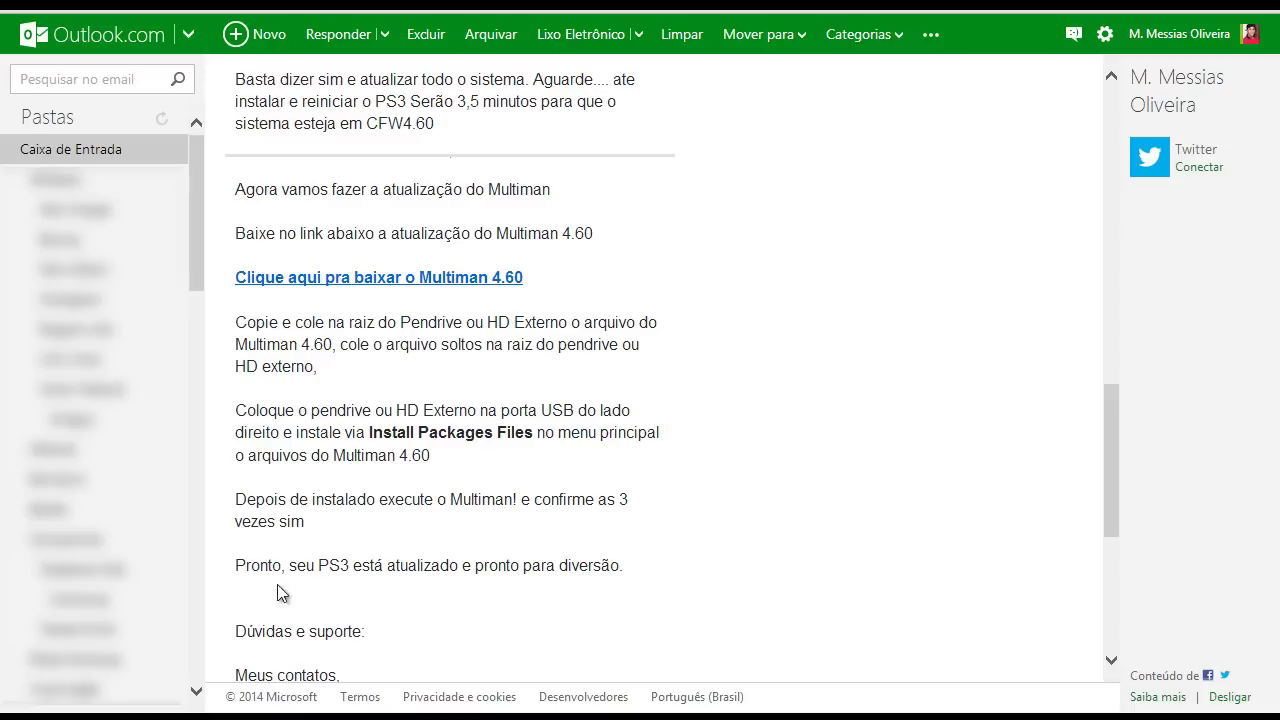
key("alt+Tab")
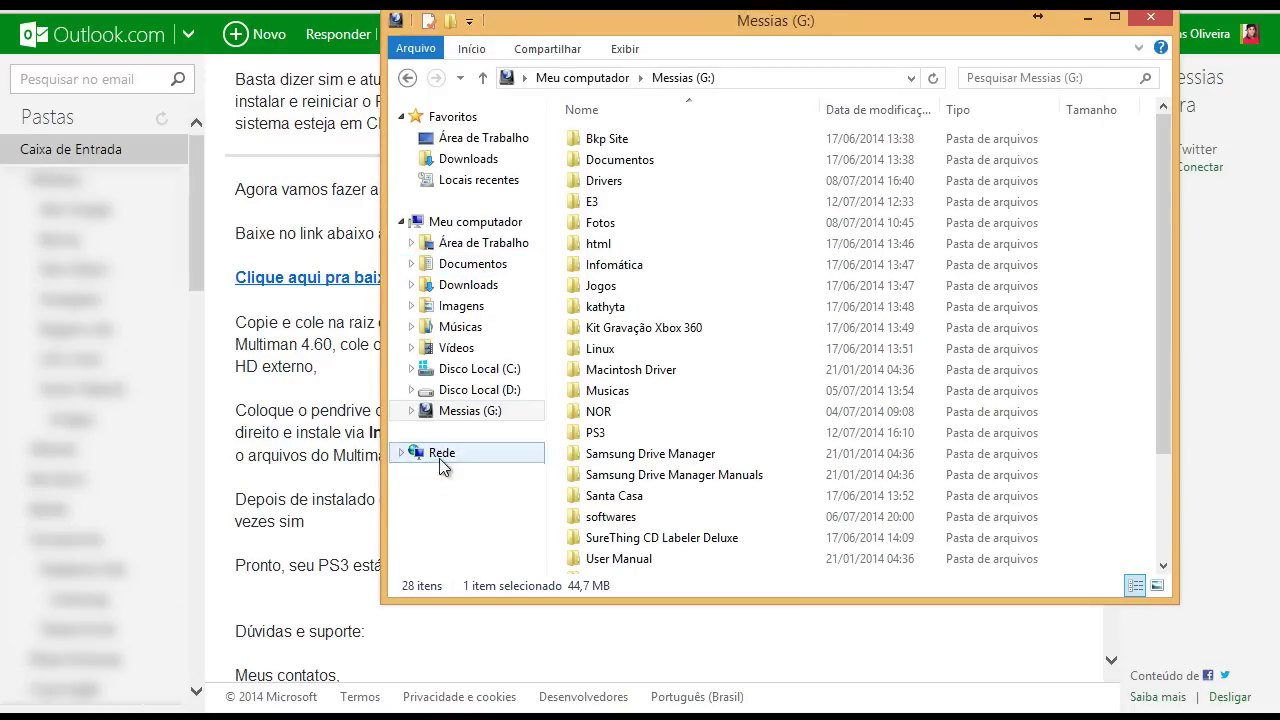
left_click(475, 221)
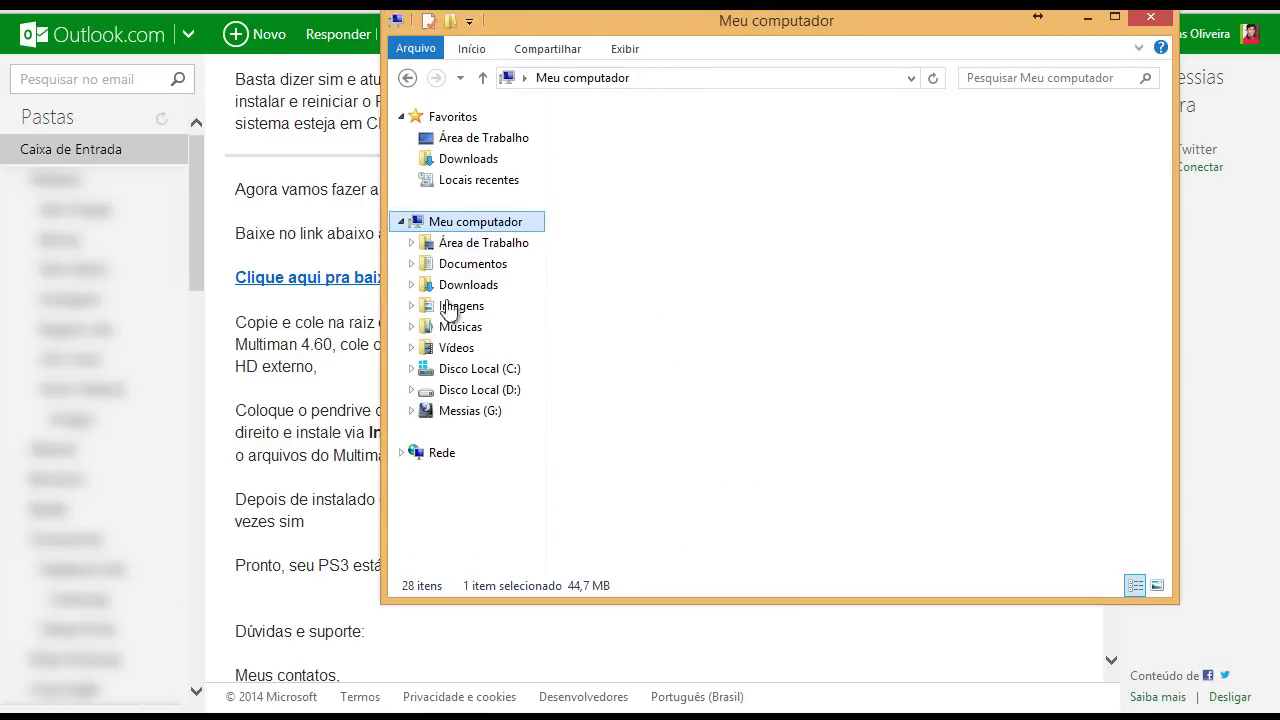
left_click(1114, 17)
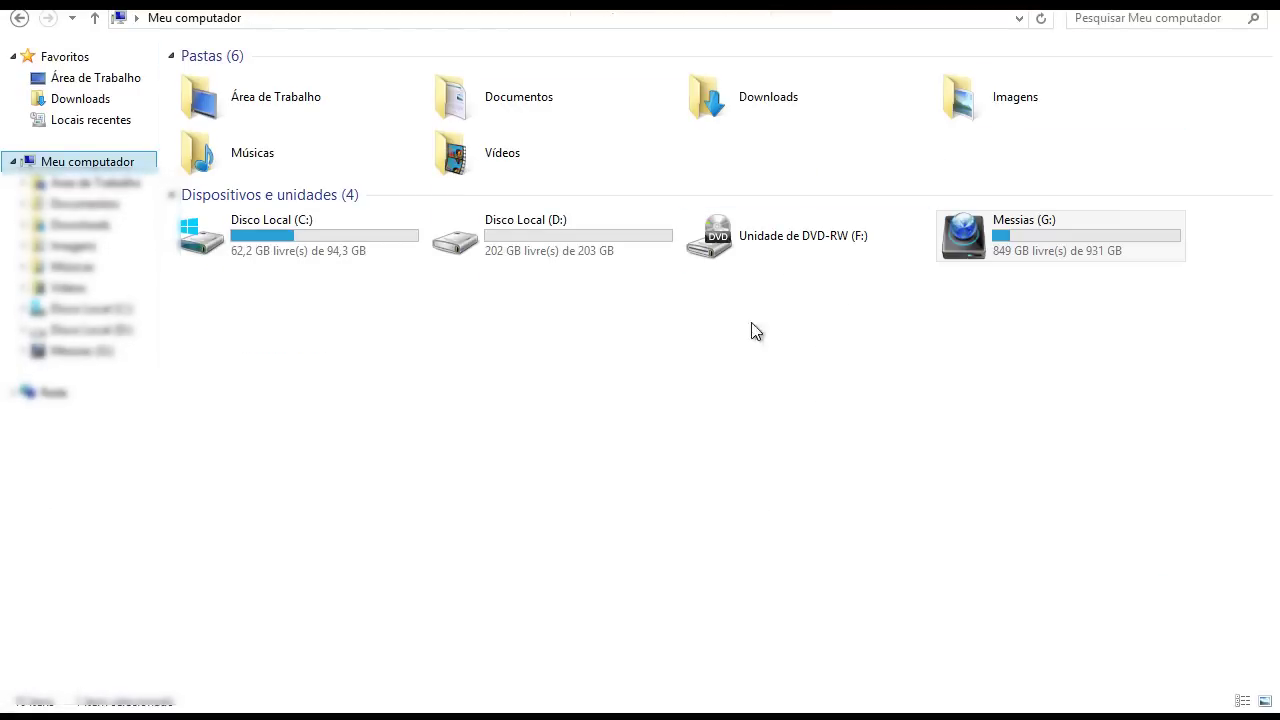
left_click(977, 237)
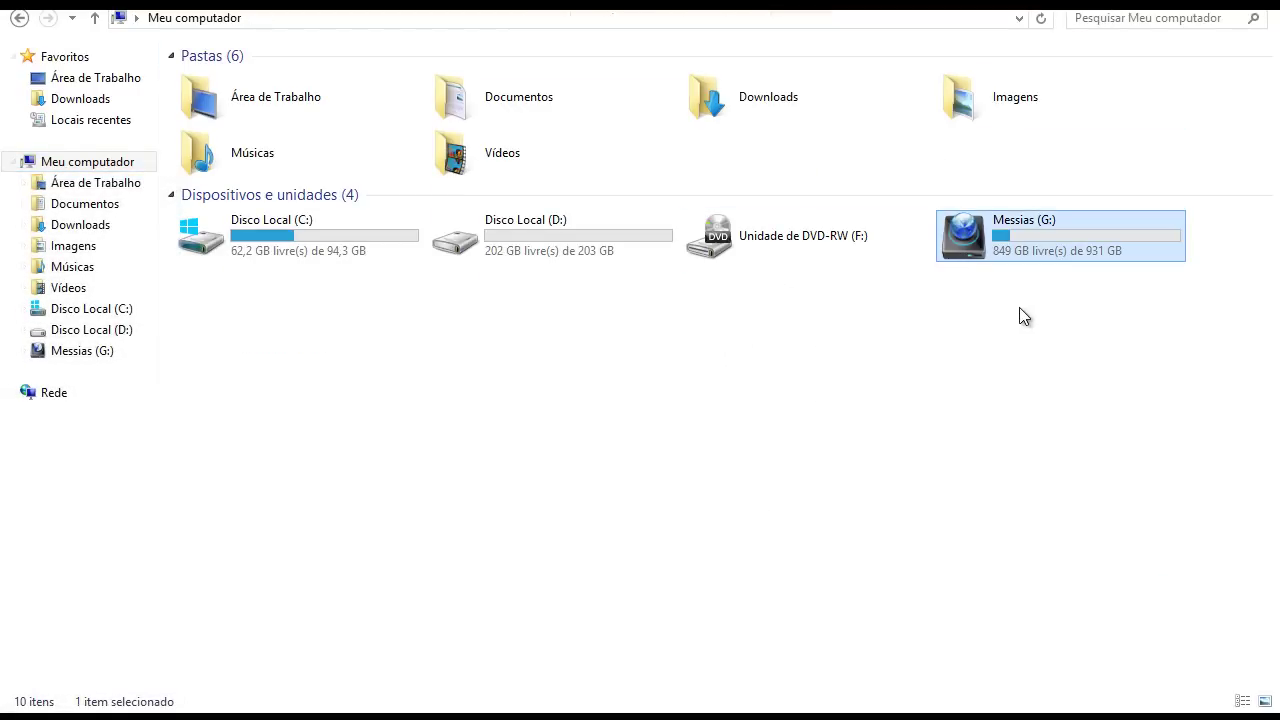
double_click(1018, 250)
right_click(985, 238)
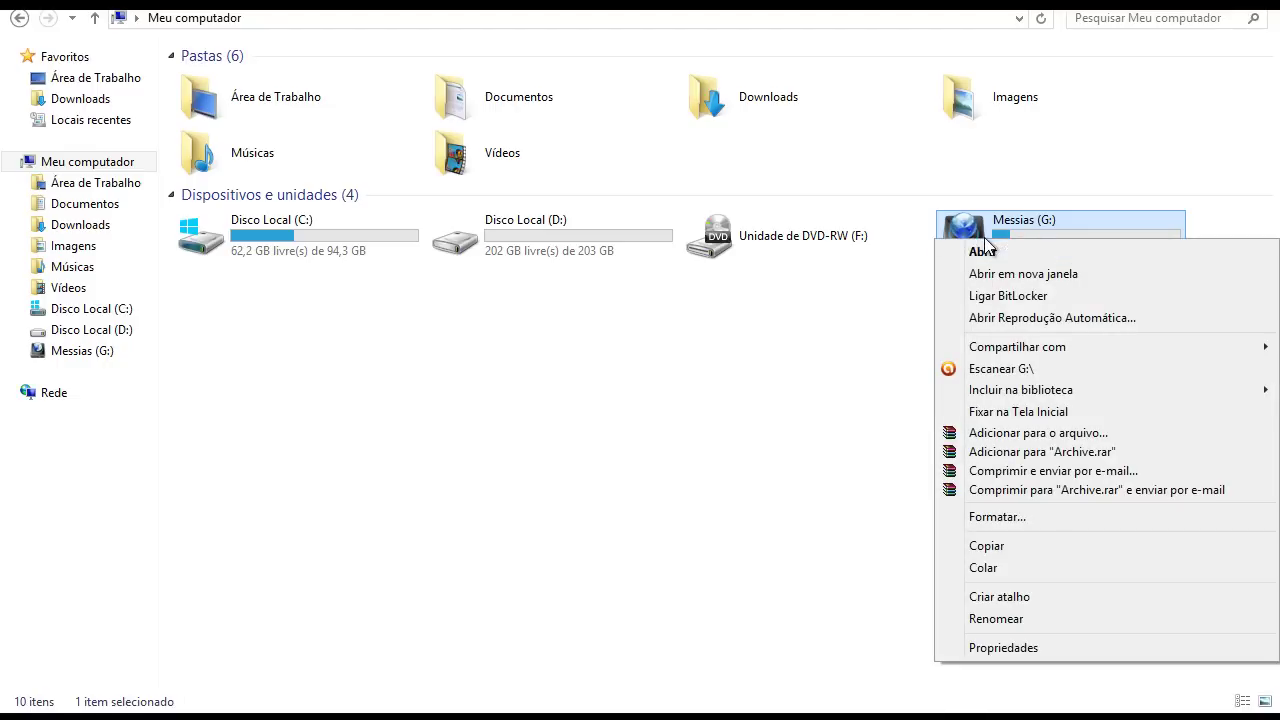
left_click(1000, 647)
left_click_drag(1073, 213, 652, 94)
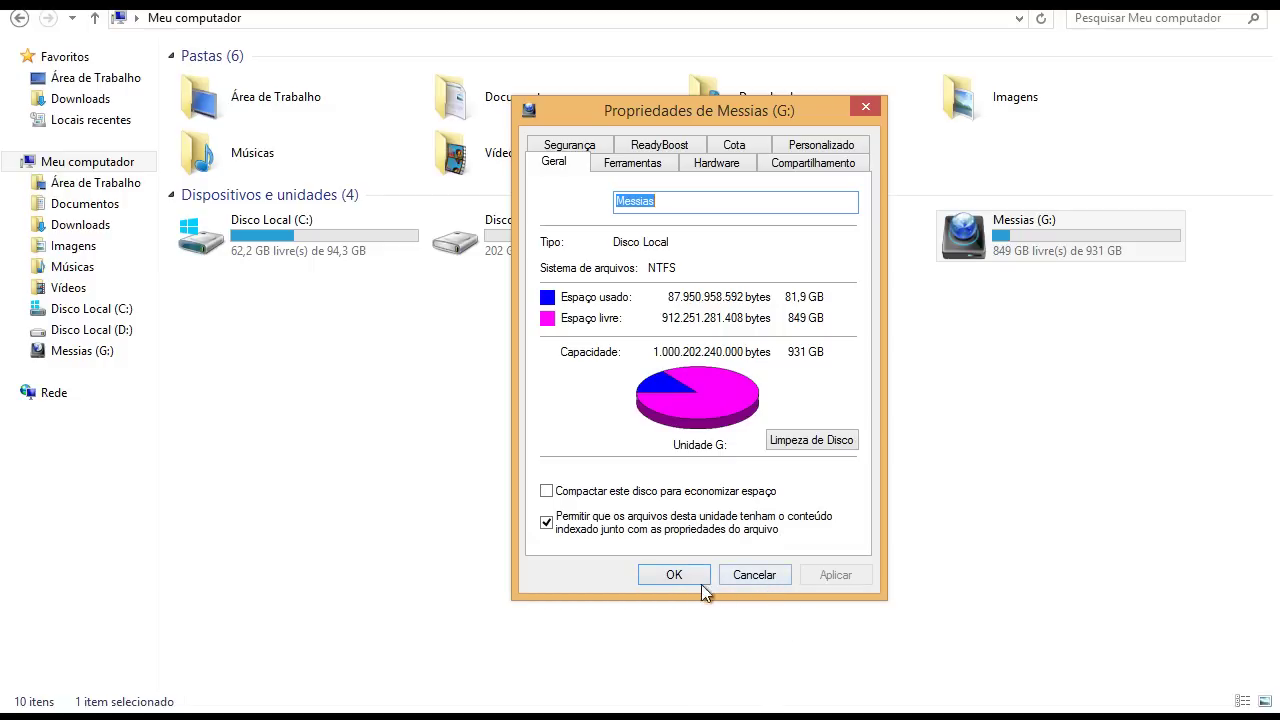
left_click(755, 575)
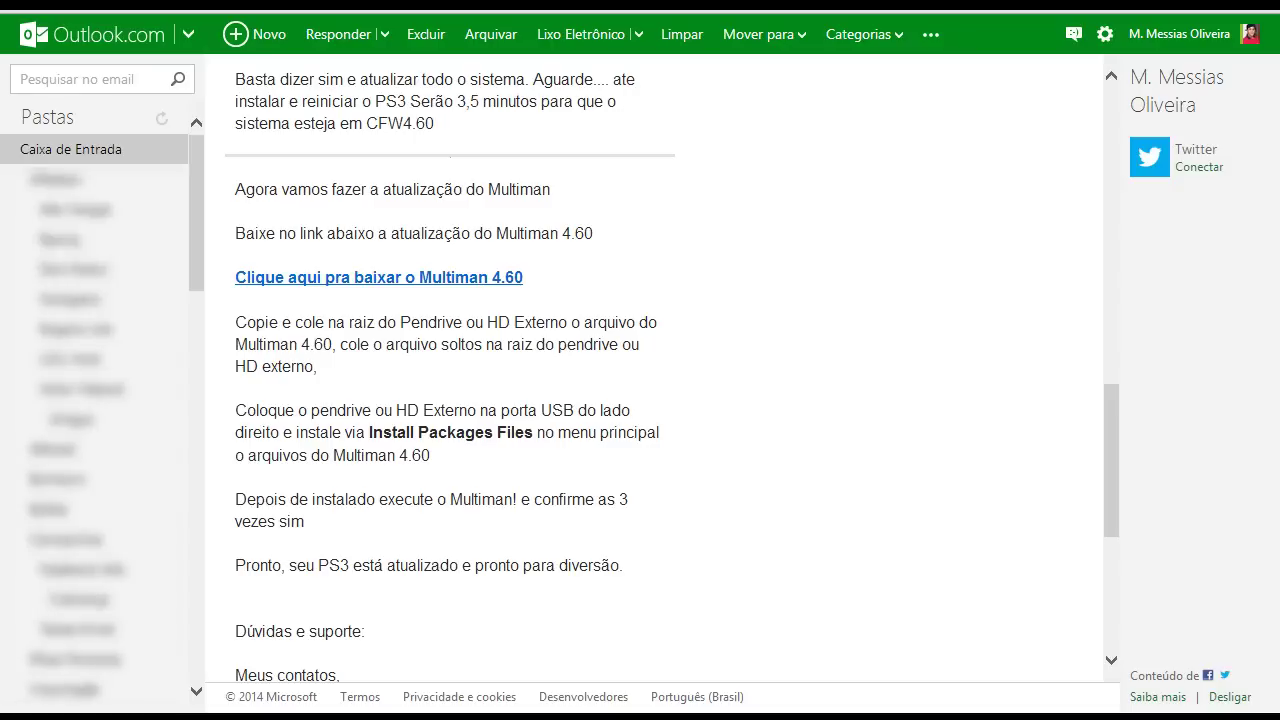
Switch to the Outlook.com instructions, open the linked video on formatting a drive in FAT32, and pause its playback
scroll(534, 394, "up", 4)
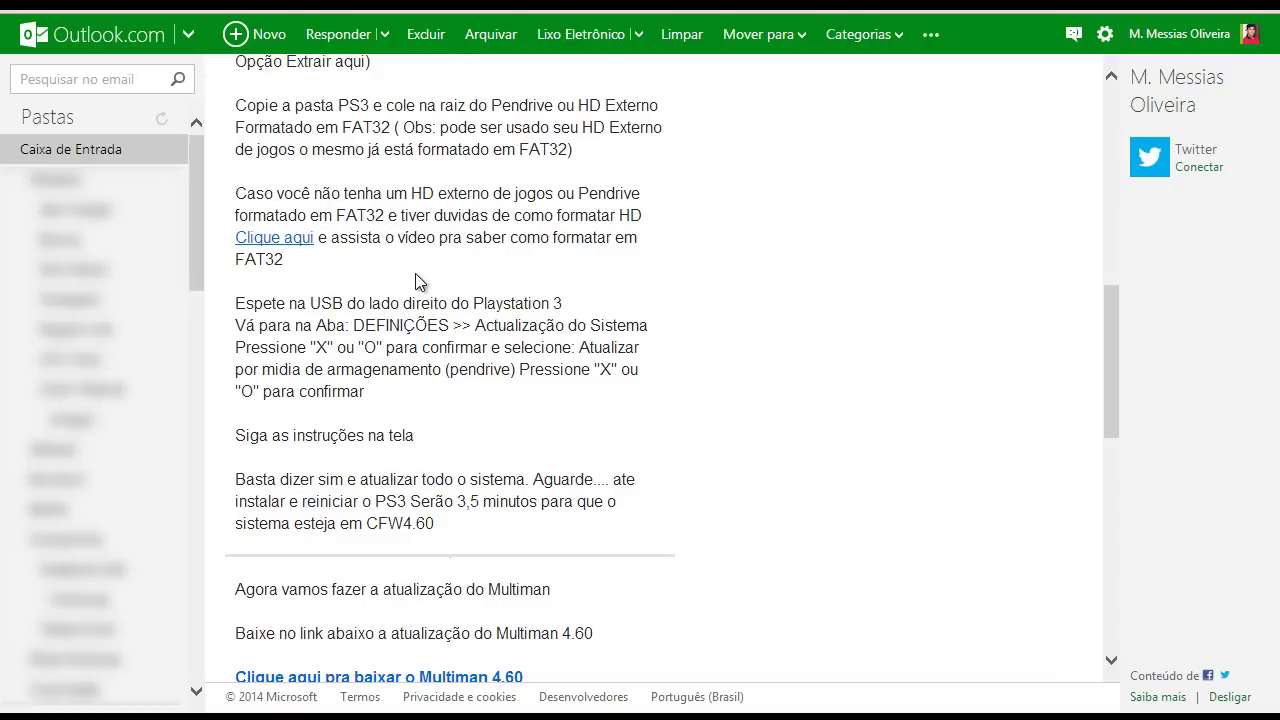
left_click(294, 247)
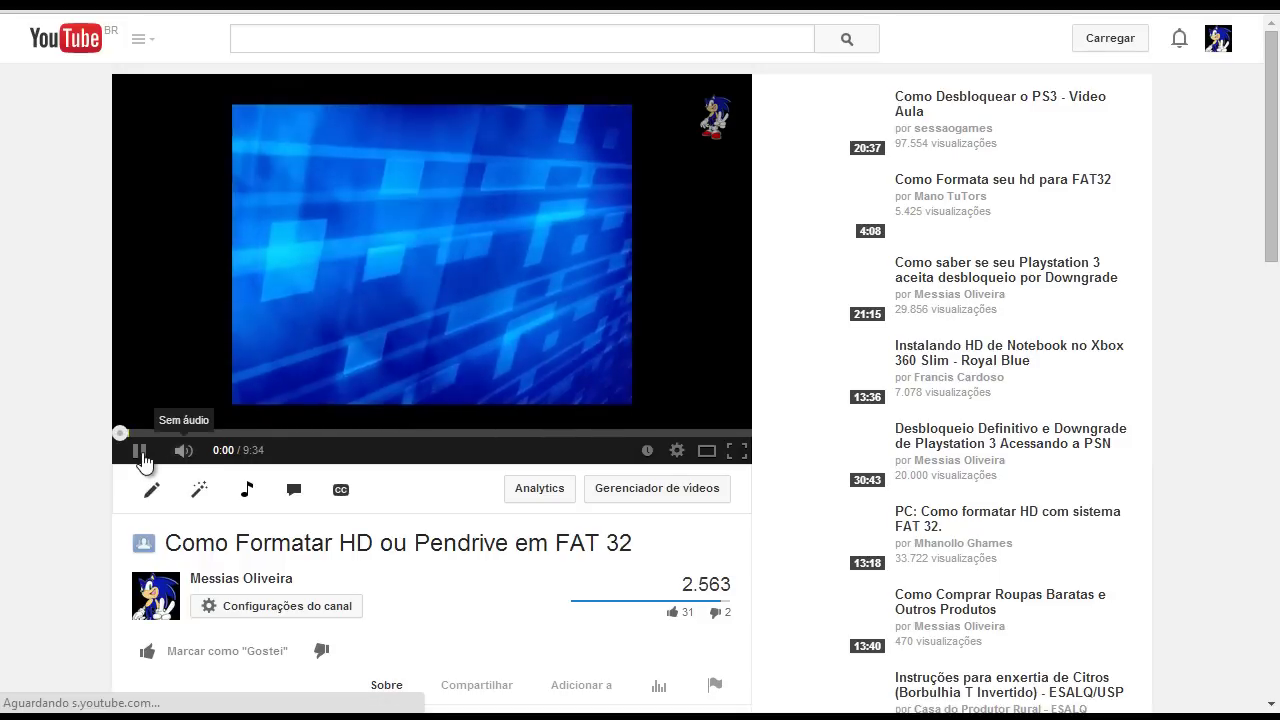
left_click(141, 455)
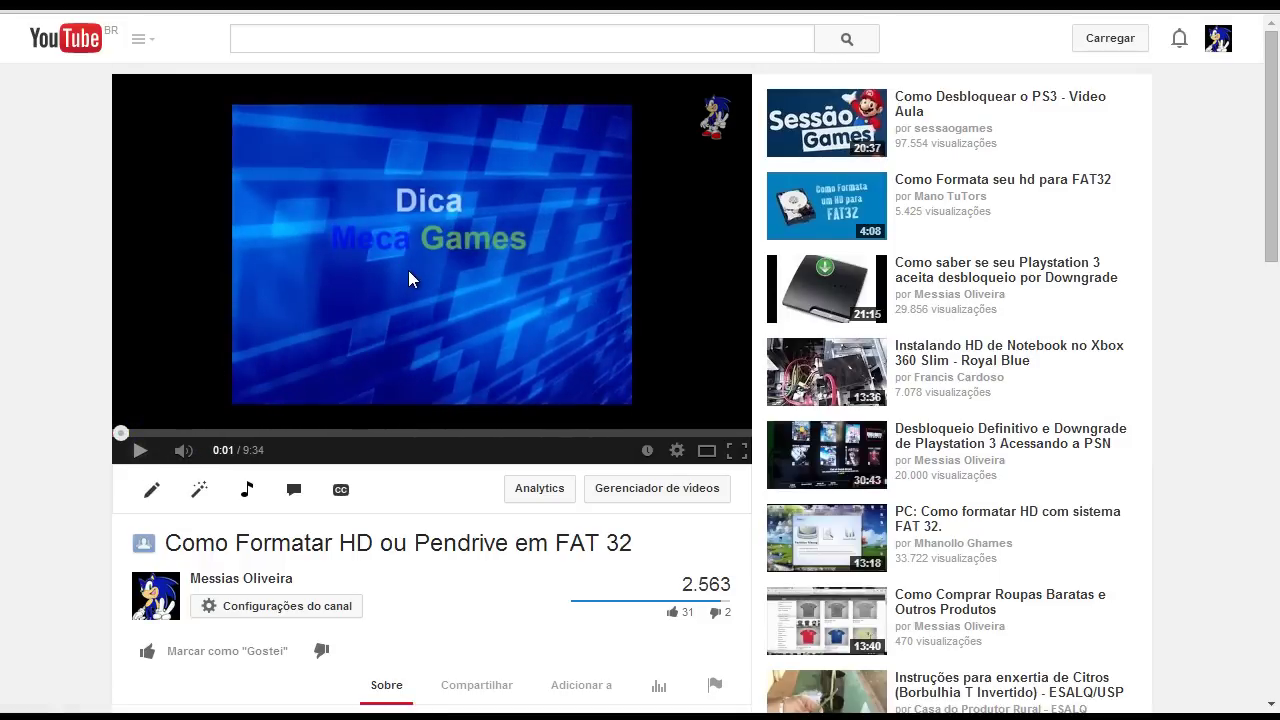
Look through the full description of the FAT 32 formatting video for the program's download link
scroll(430, 272, "down", 3)
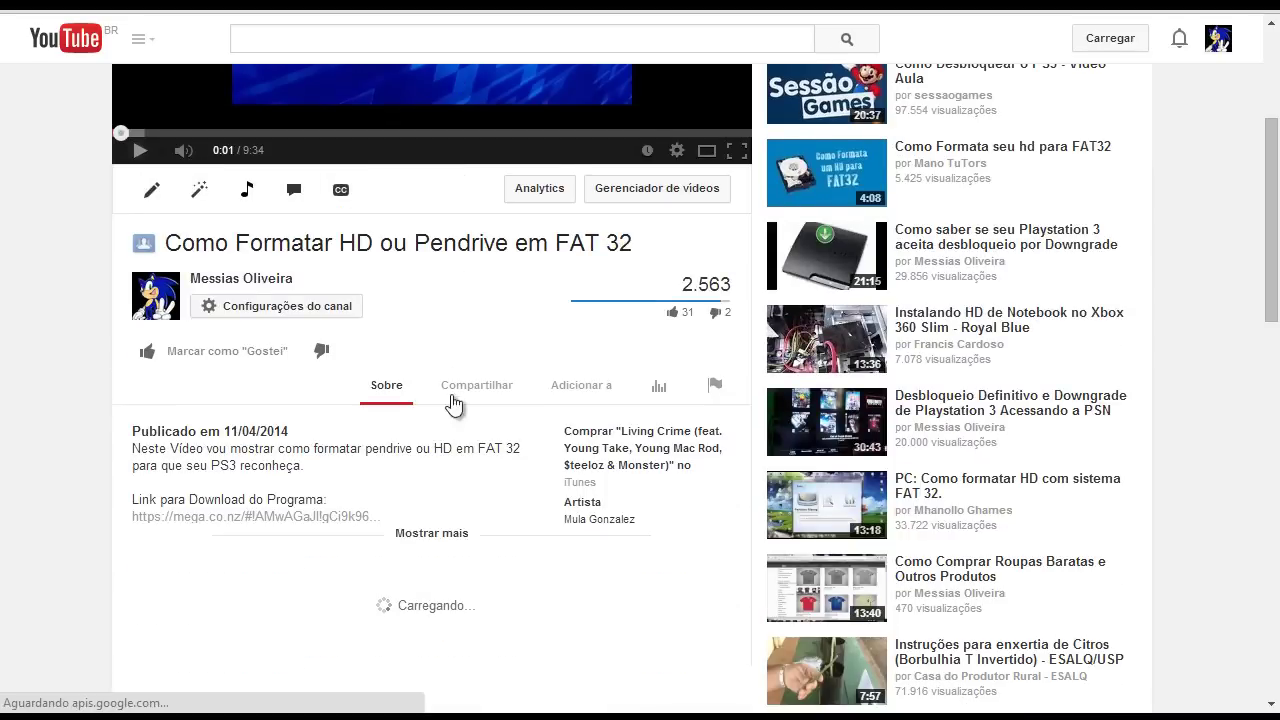
left_click(435, 545)
scroll(437, 543, "down", 4)
scroll(472, 404, "up", 1)
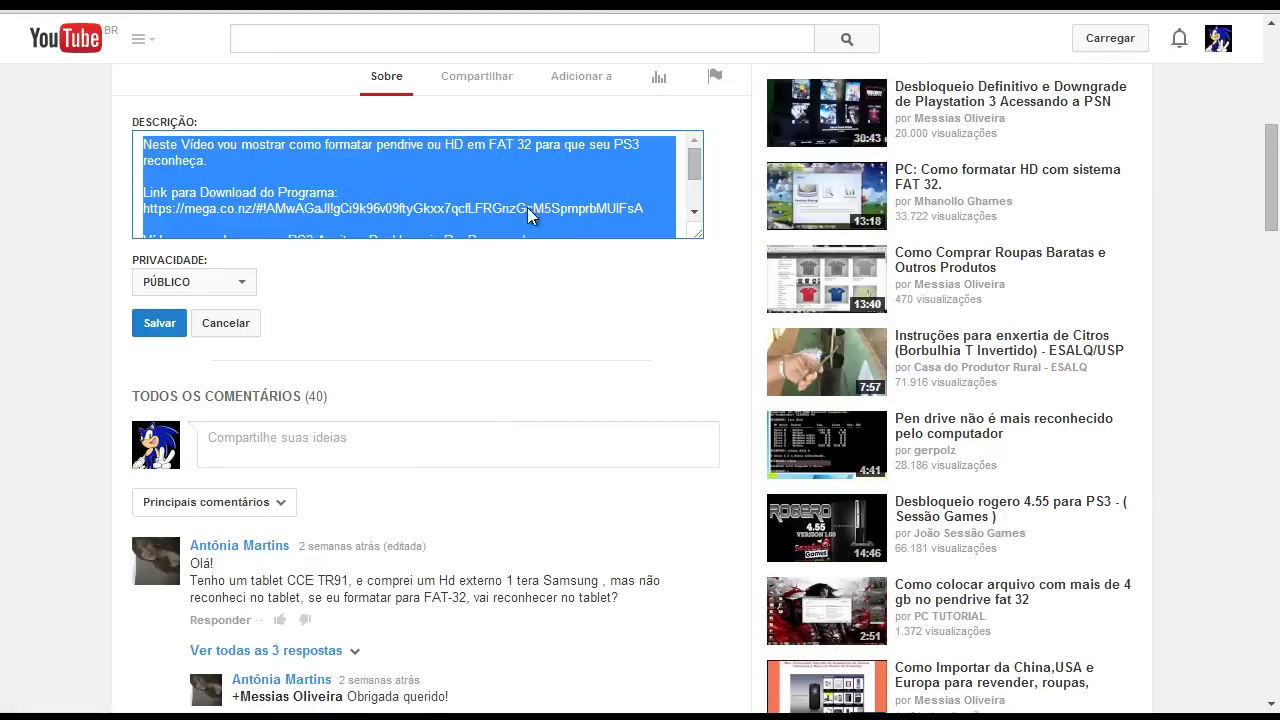
scroll(527, 207, "up", 3)
left_click(497, 503)
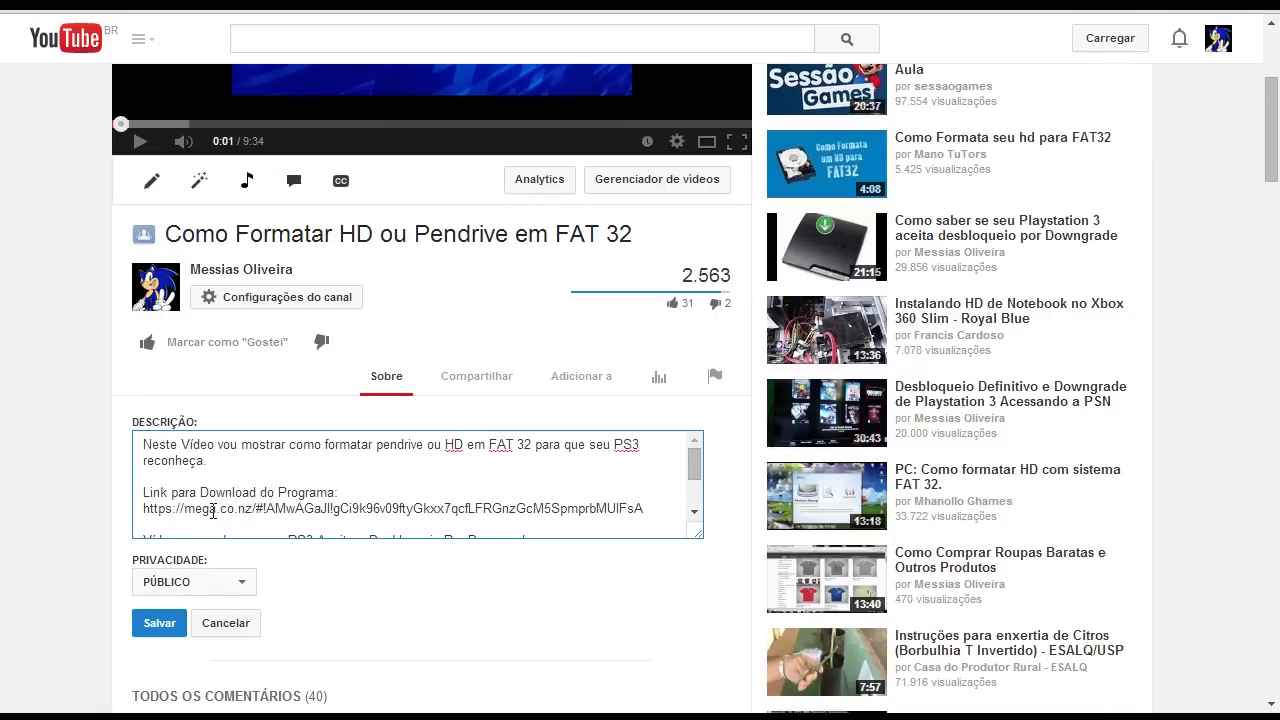
scroll(570, 460, "up", 3)
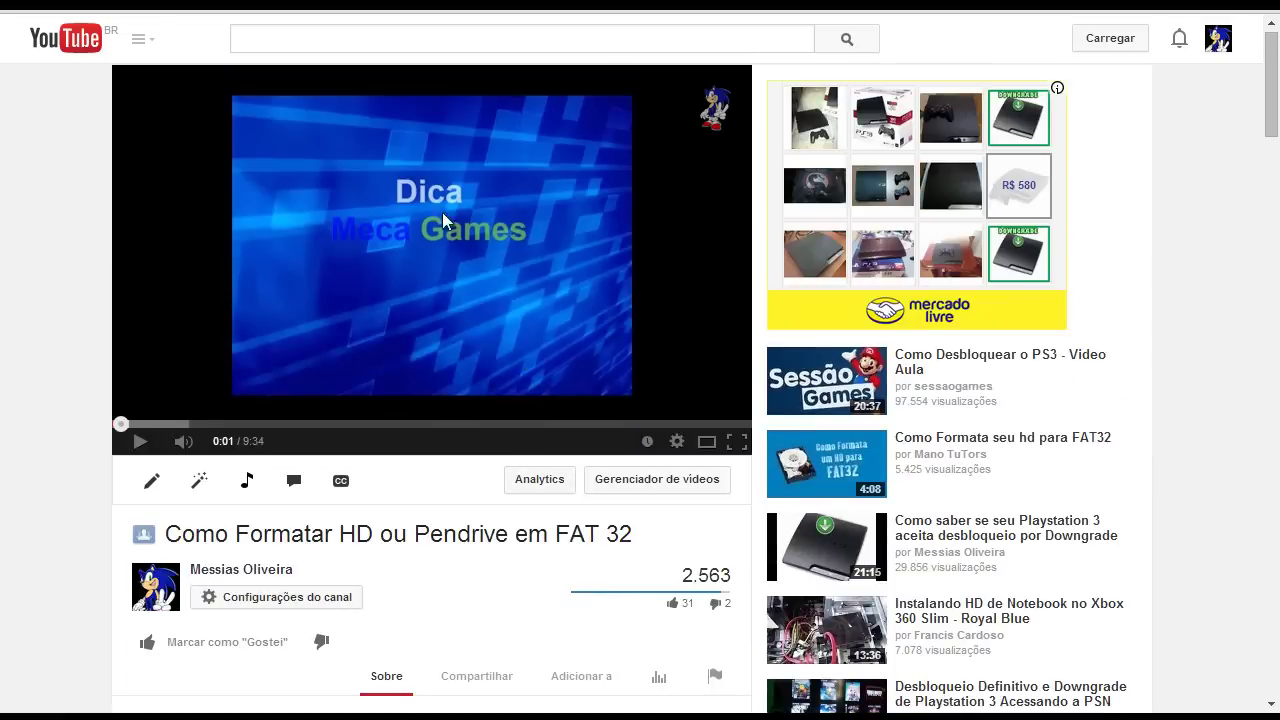